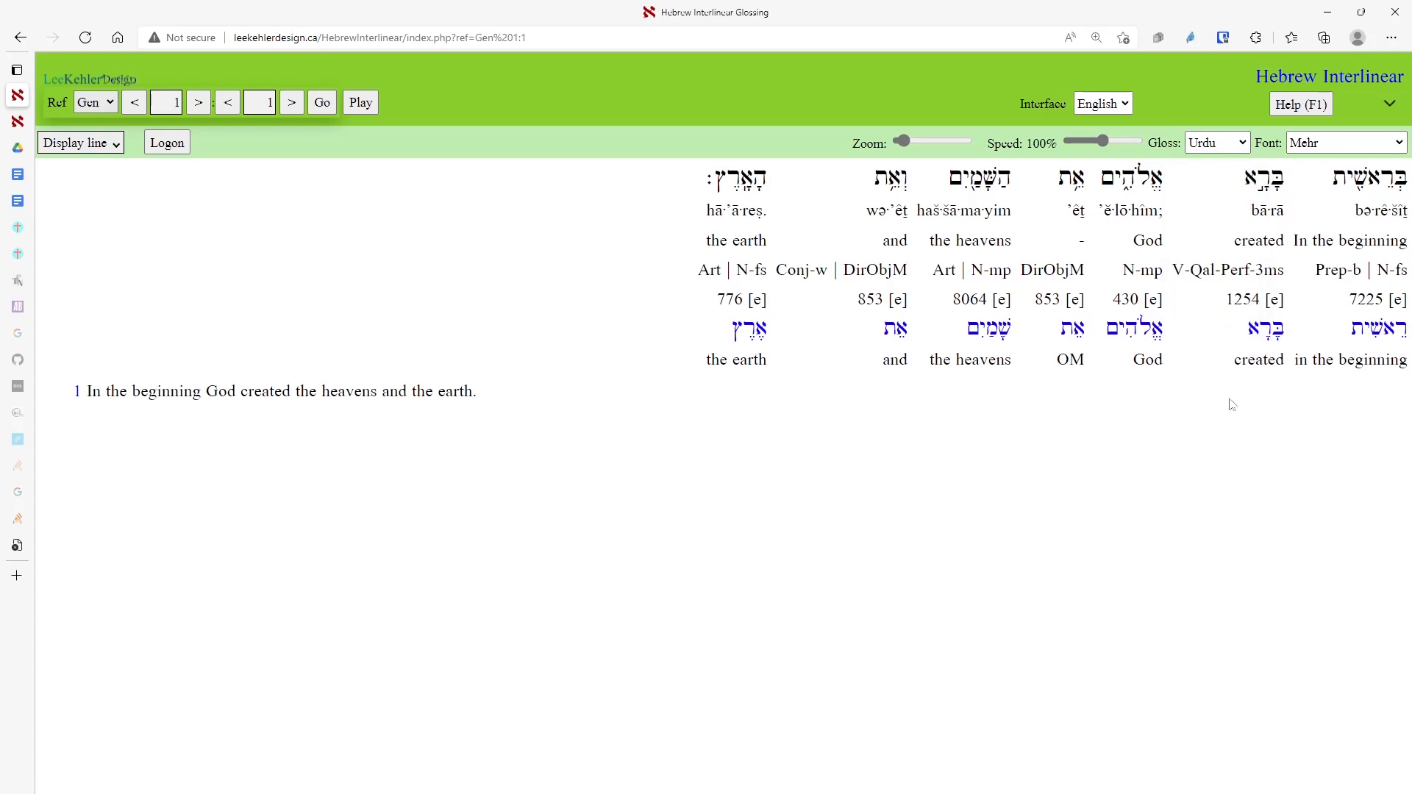
Keep Mehr as the font for the Urdu glosses and verse translation of Genesis 1:1.
click(1316, 147)
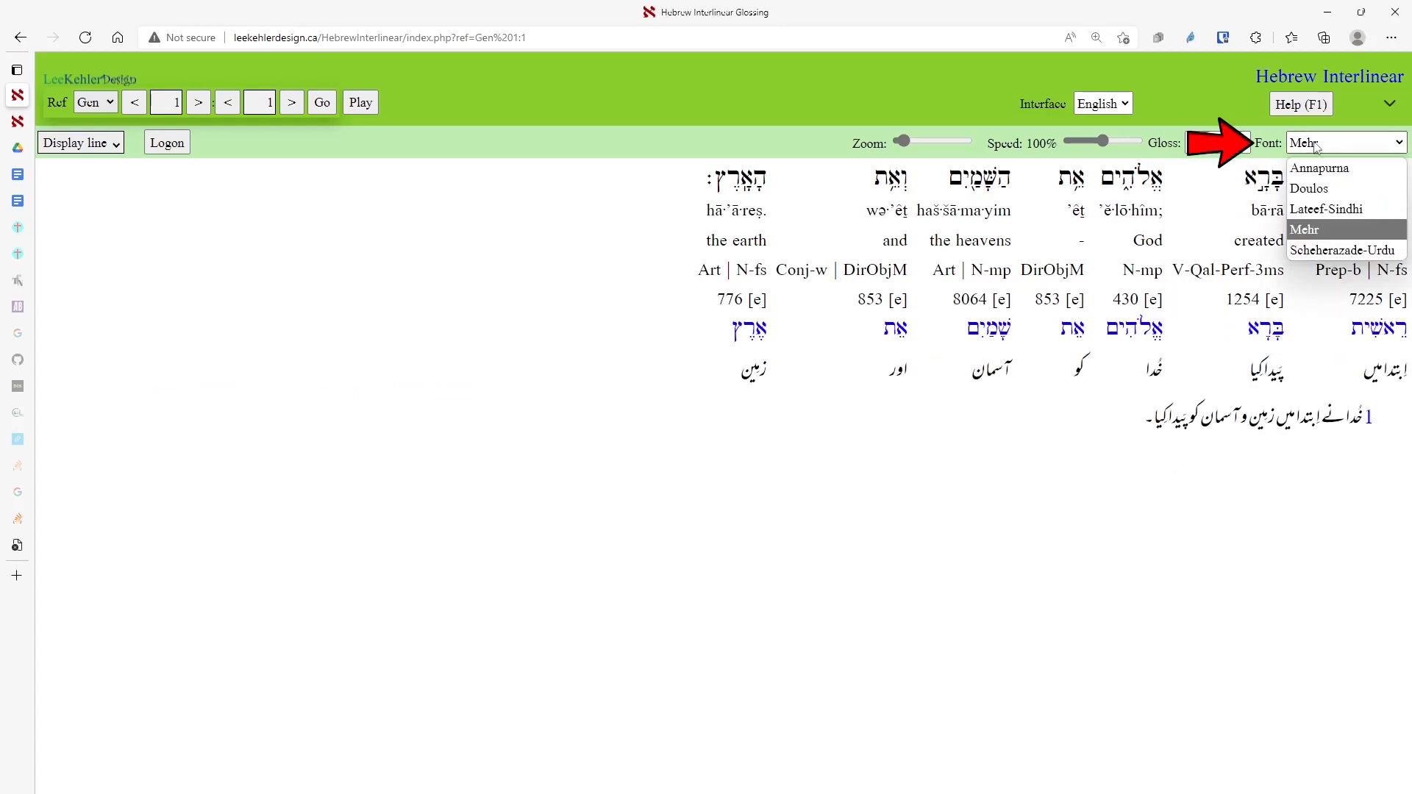
click(1316, 232)
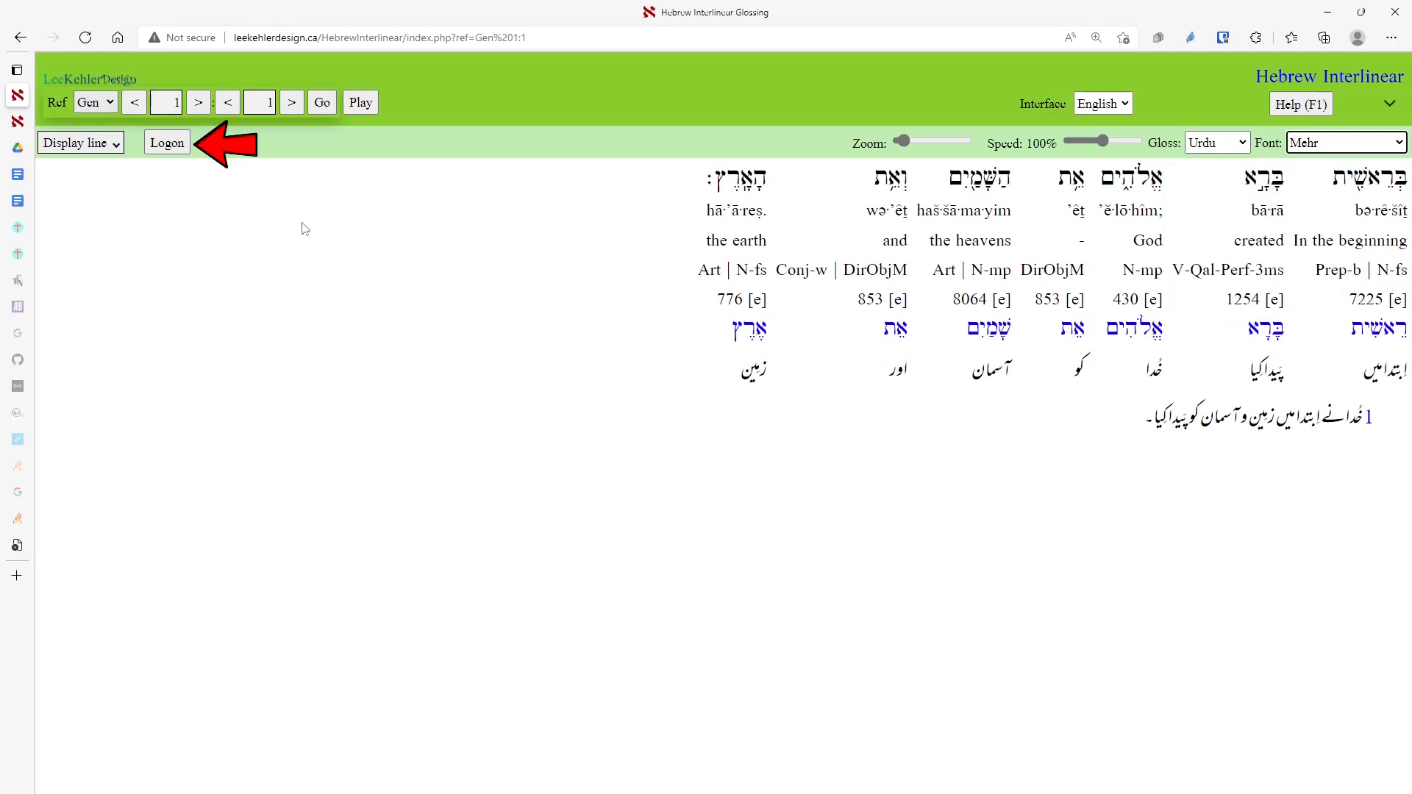
Sign in to the member account with the user name and password.
click(167, 142)
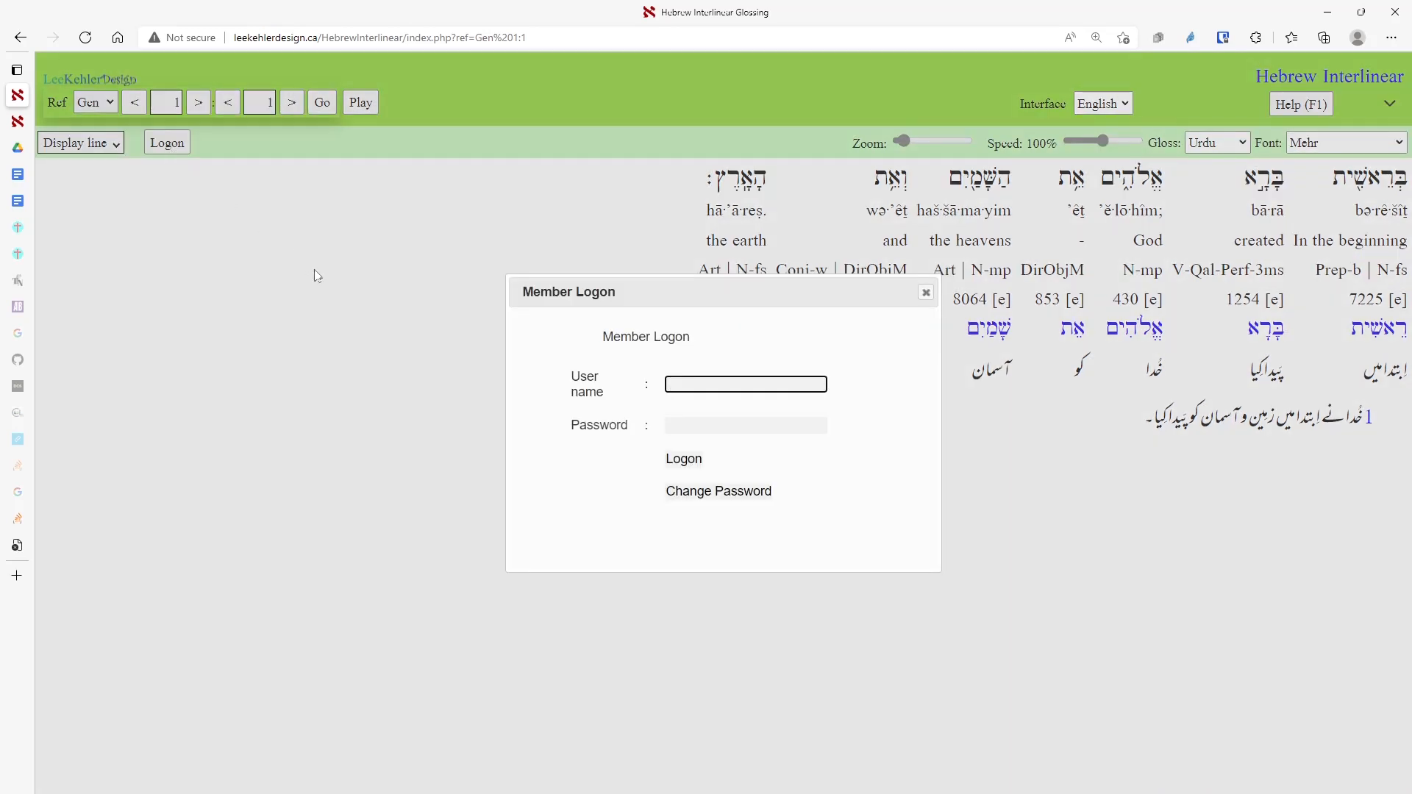
text(Test)
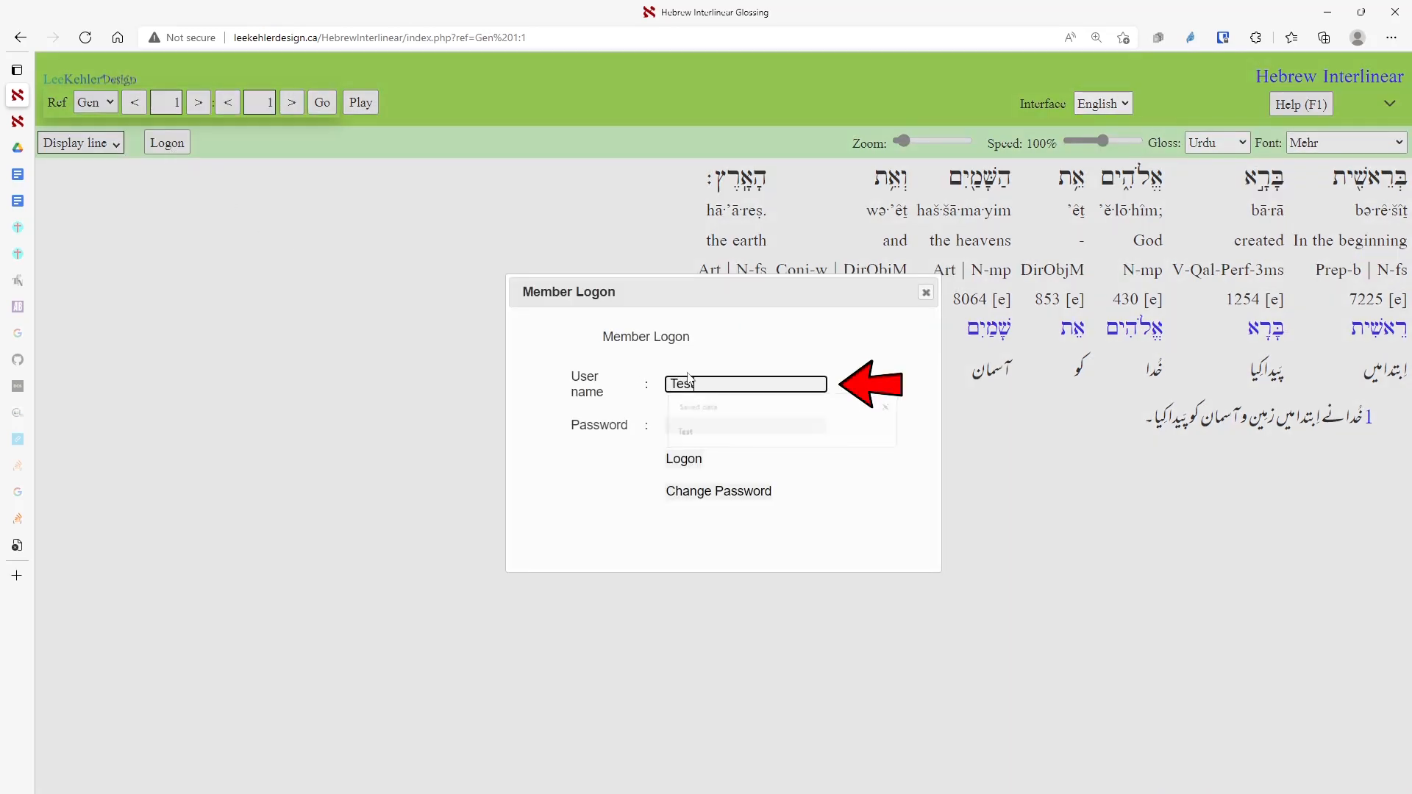
key(Tab)
text(test)
key(Tab)
key(Return)
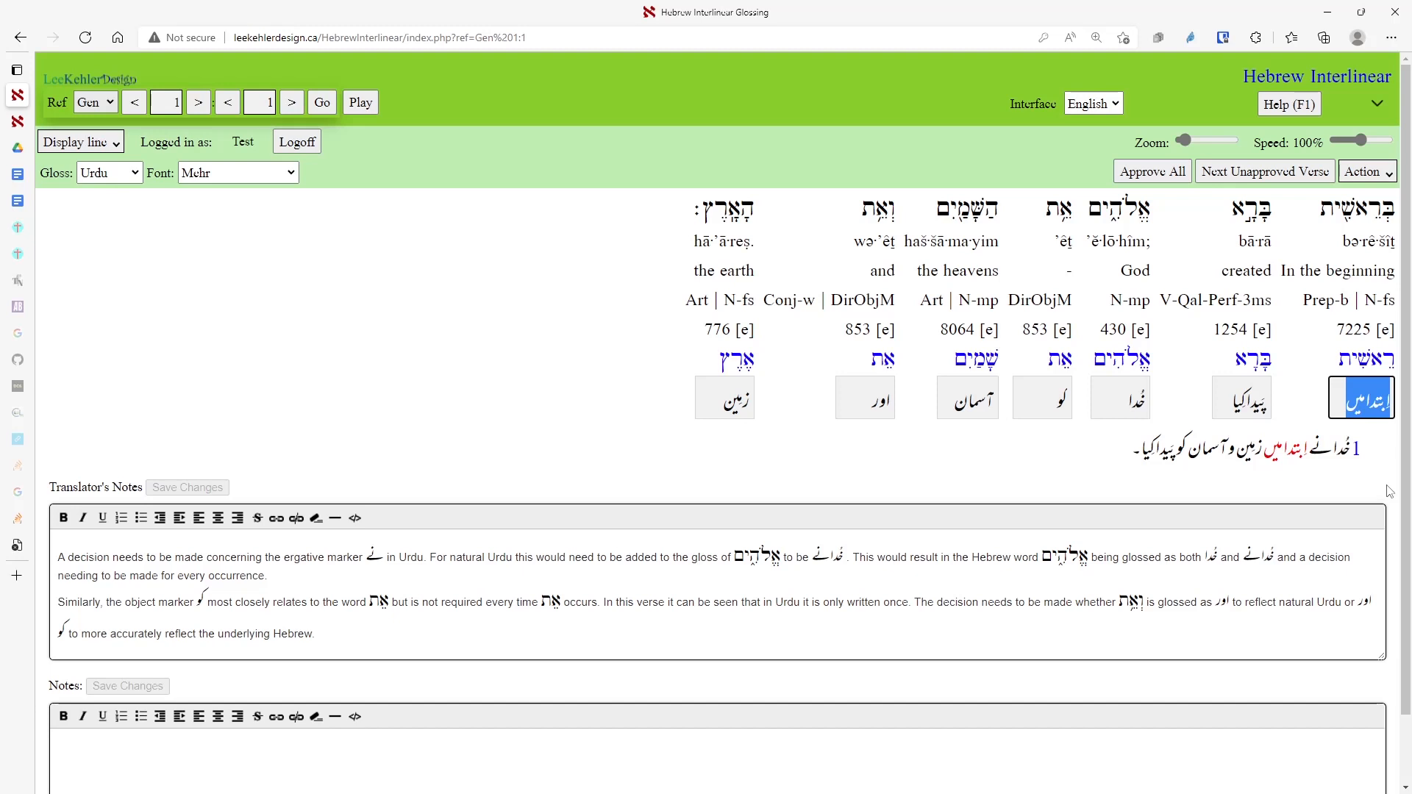
Hide the Pronunciation and Strong's lines, leaving only Hebrew words and Urdu glosses.
click(94, 144)
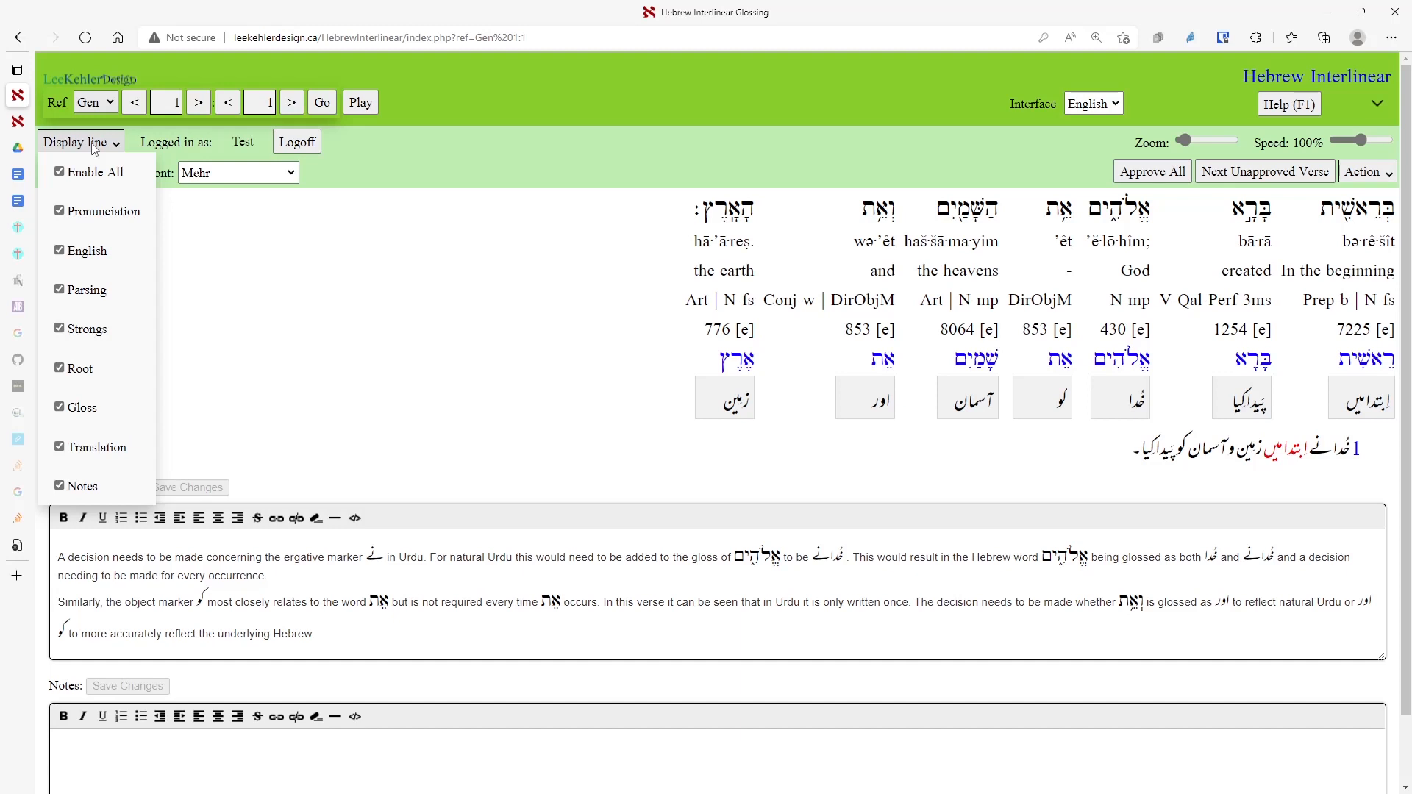
click(59, 212)
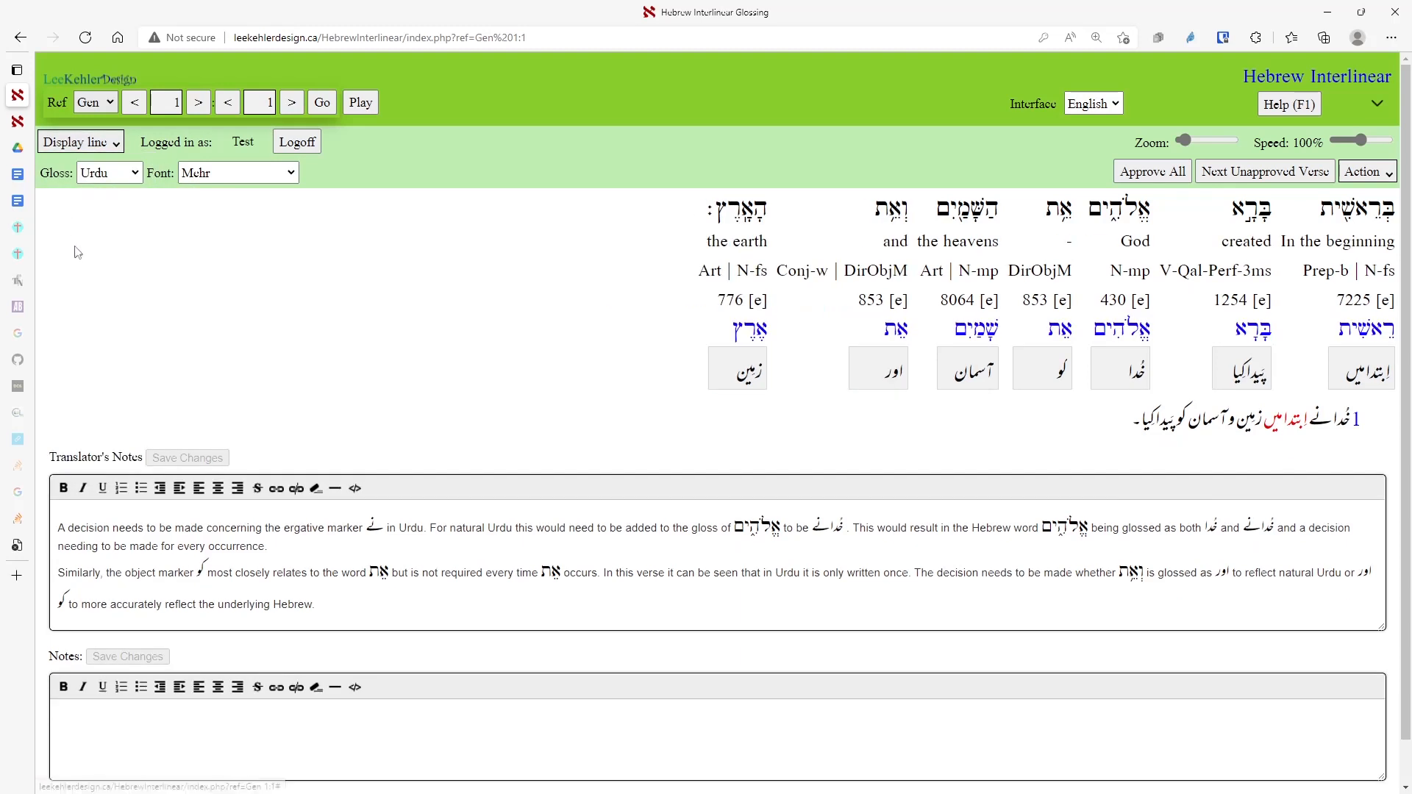
click(93, 147)
click(85, 329)
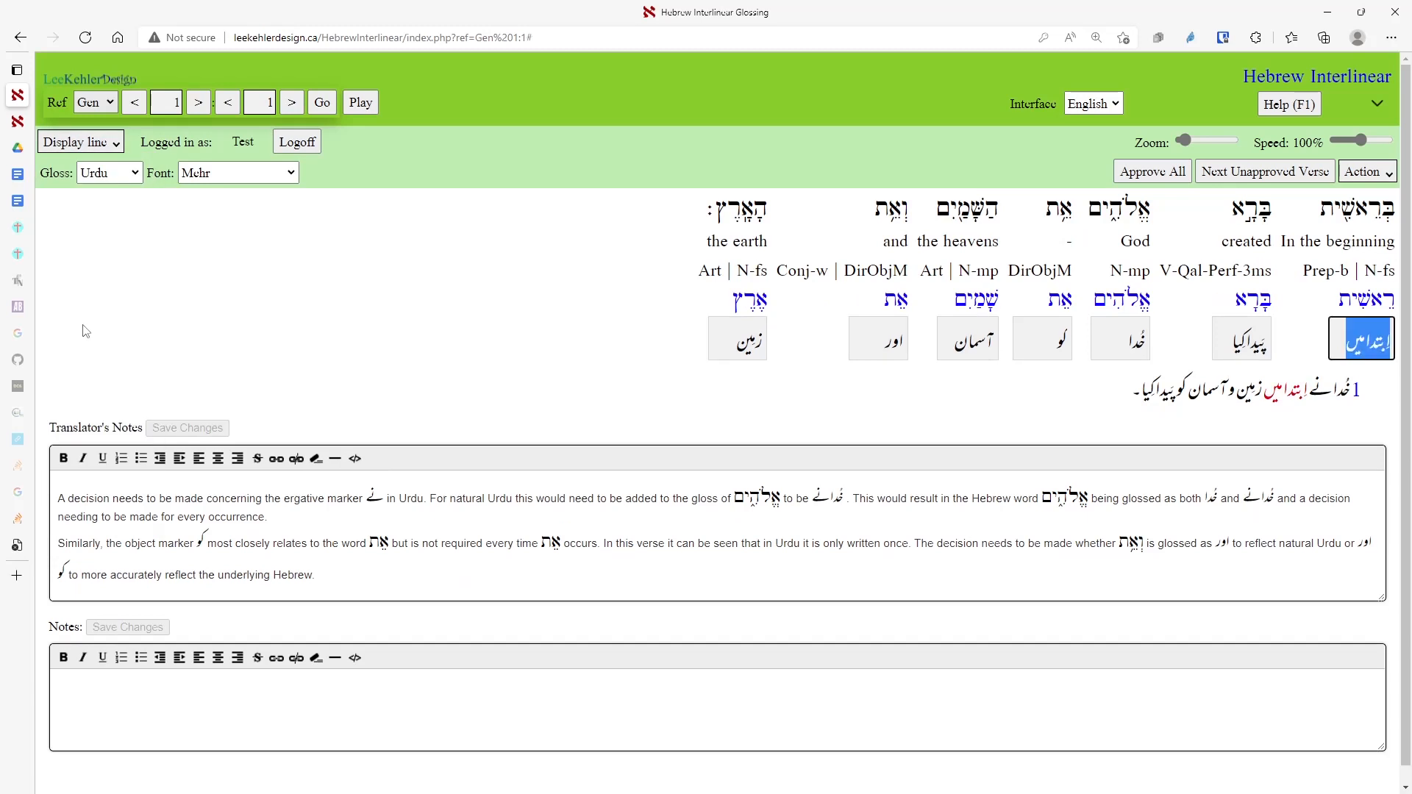
click(95, 144)
click(91, 171)
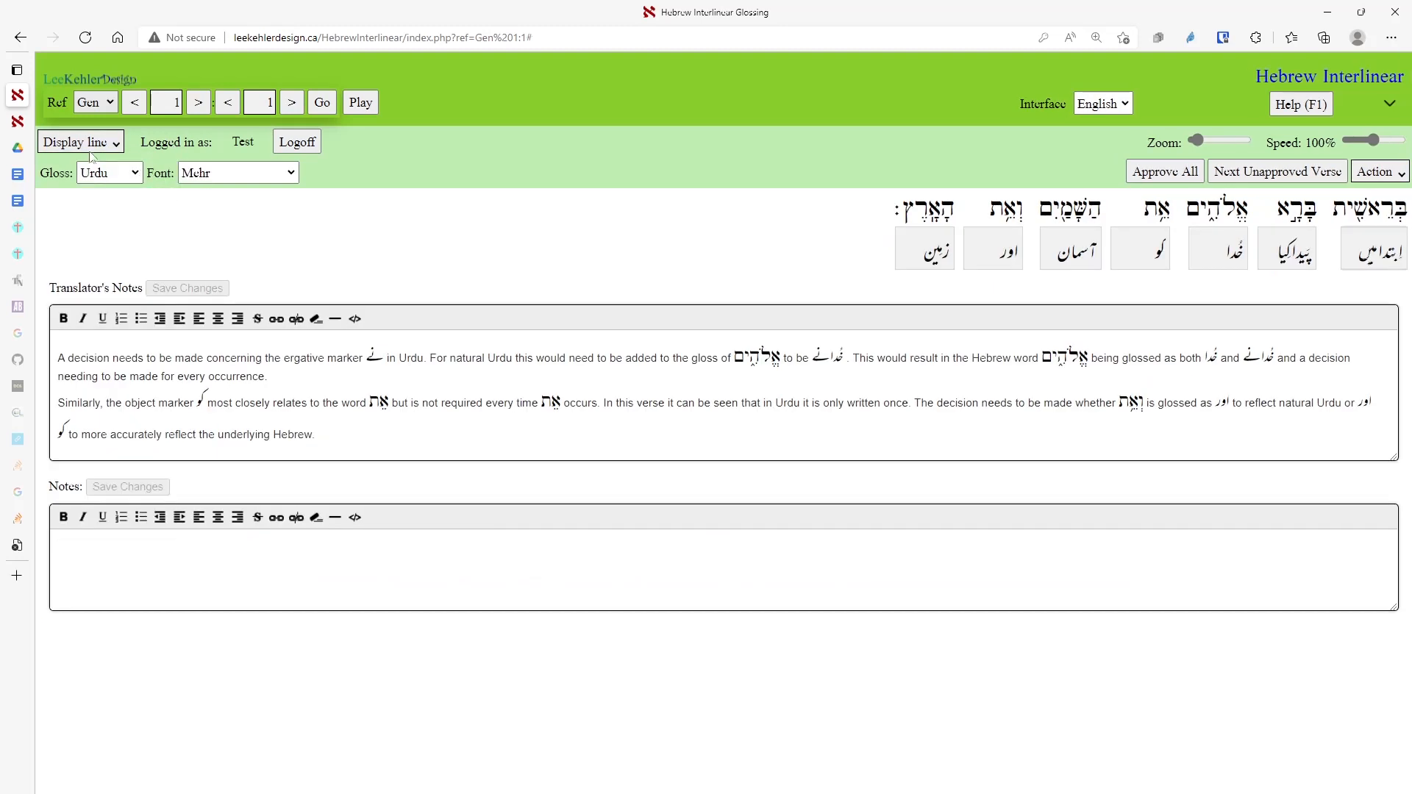
click(92, 145)
click(94, 177)
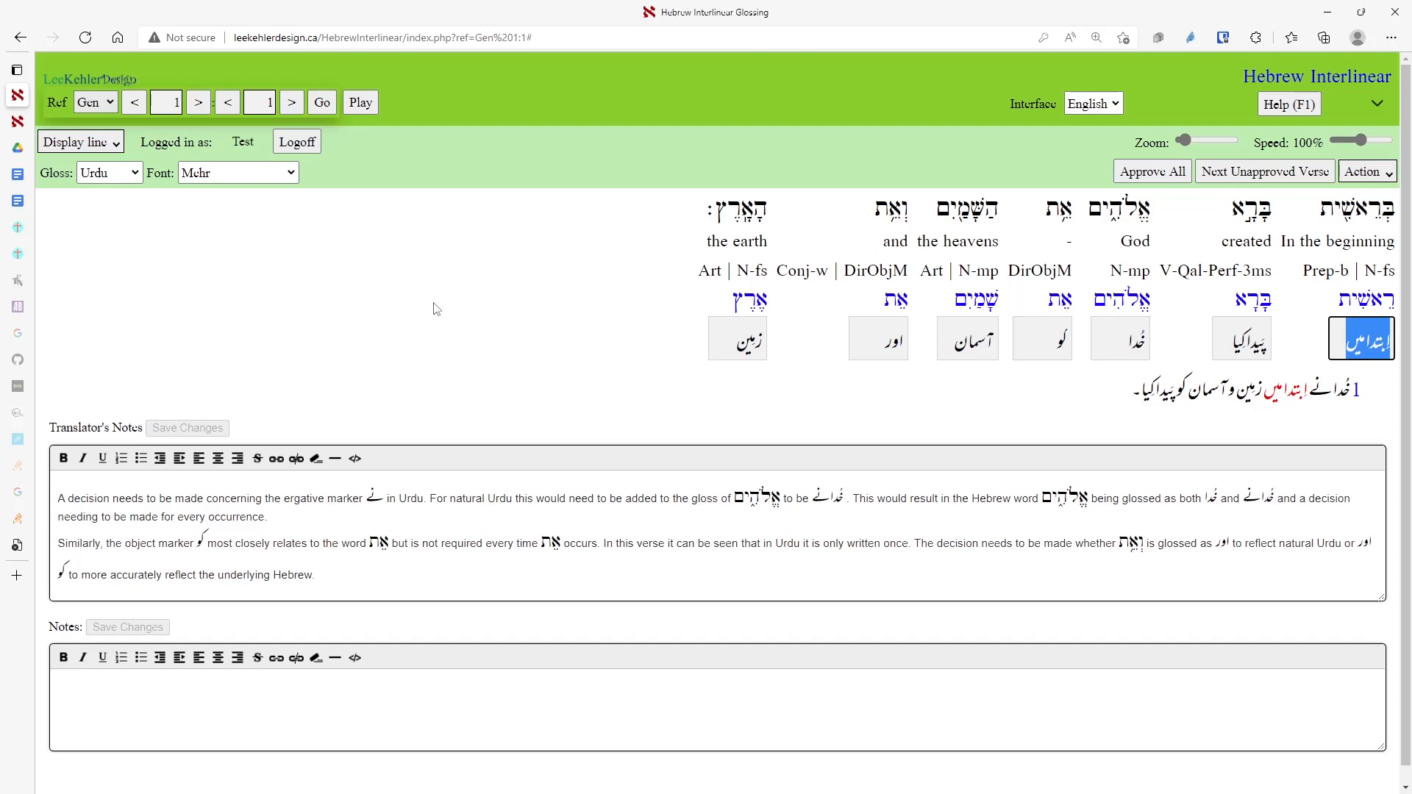
key(alt+a)
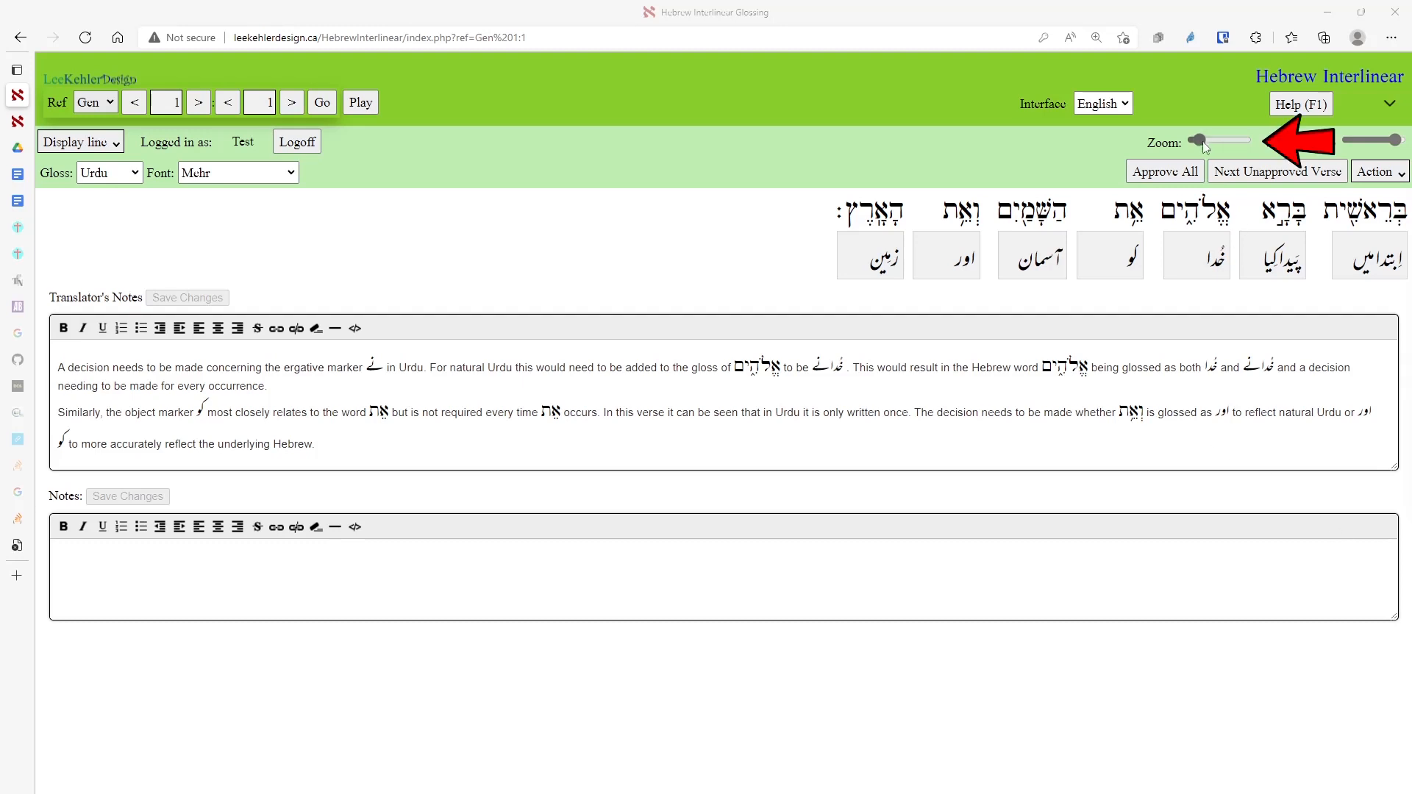
Enlarge the Hebrew words and Urdu gloss boxes with the Zoom slider.
drag(1202, 140, 1197, 140)
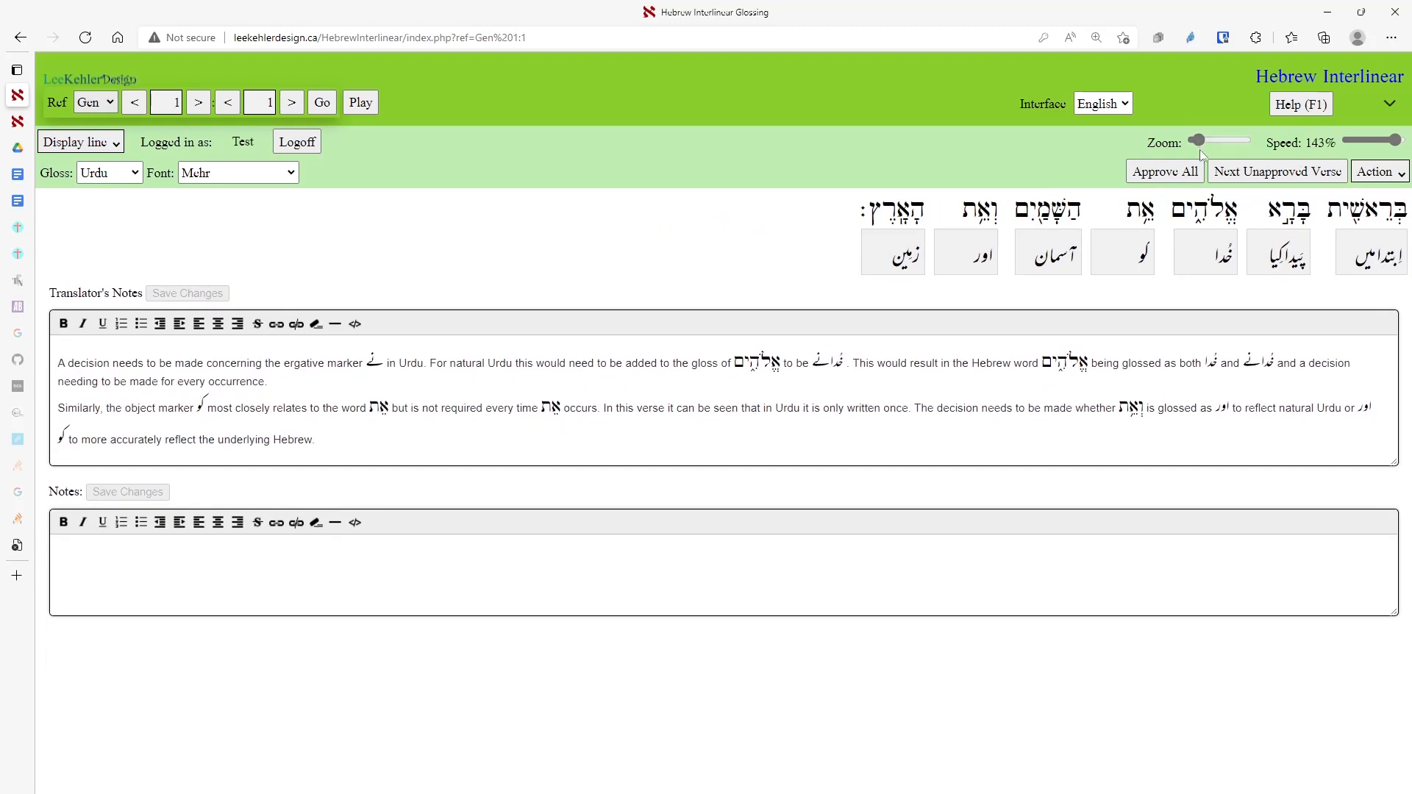
scroll(956, 325, up, 4)
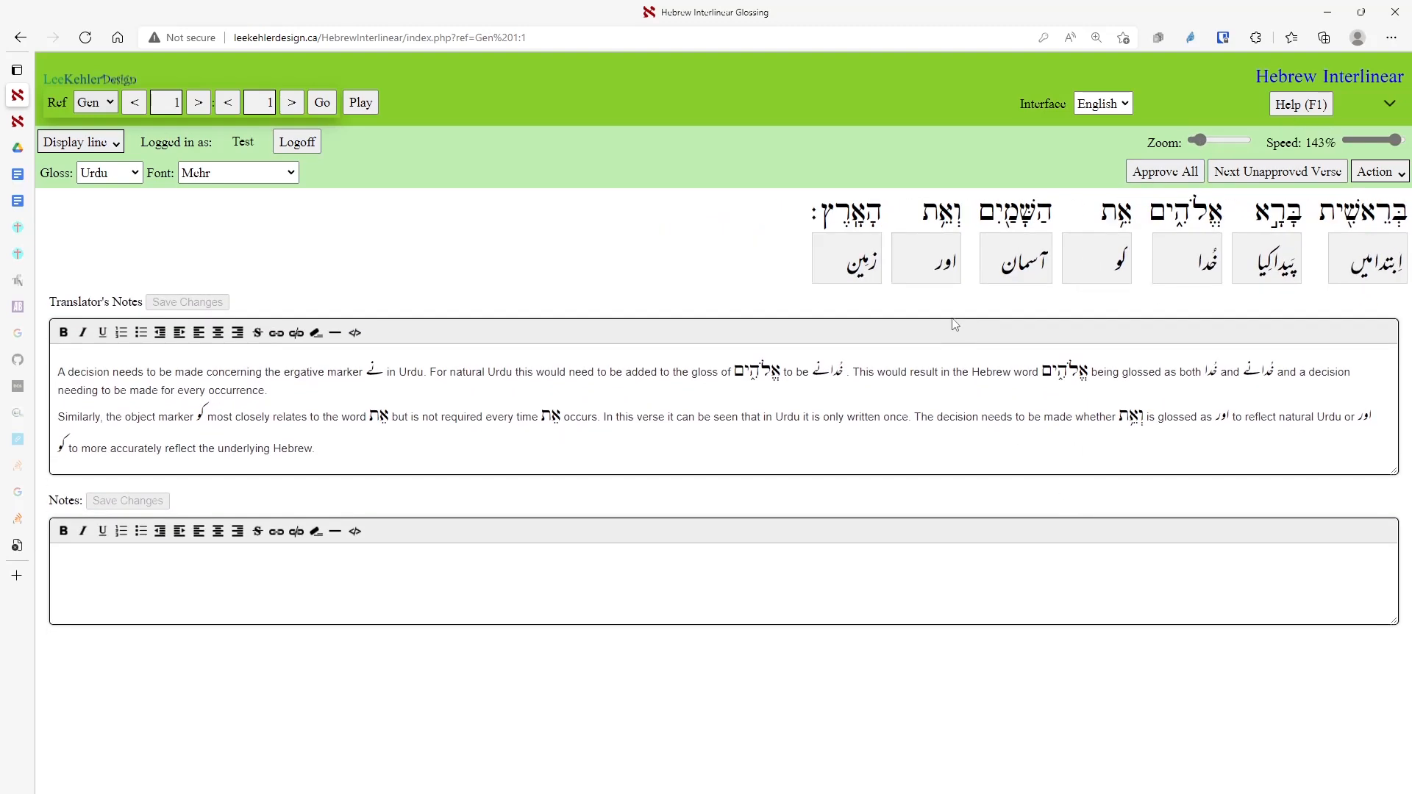
scroll(959, 306, down, 4)
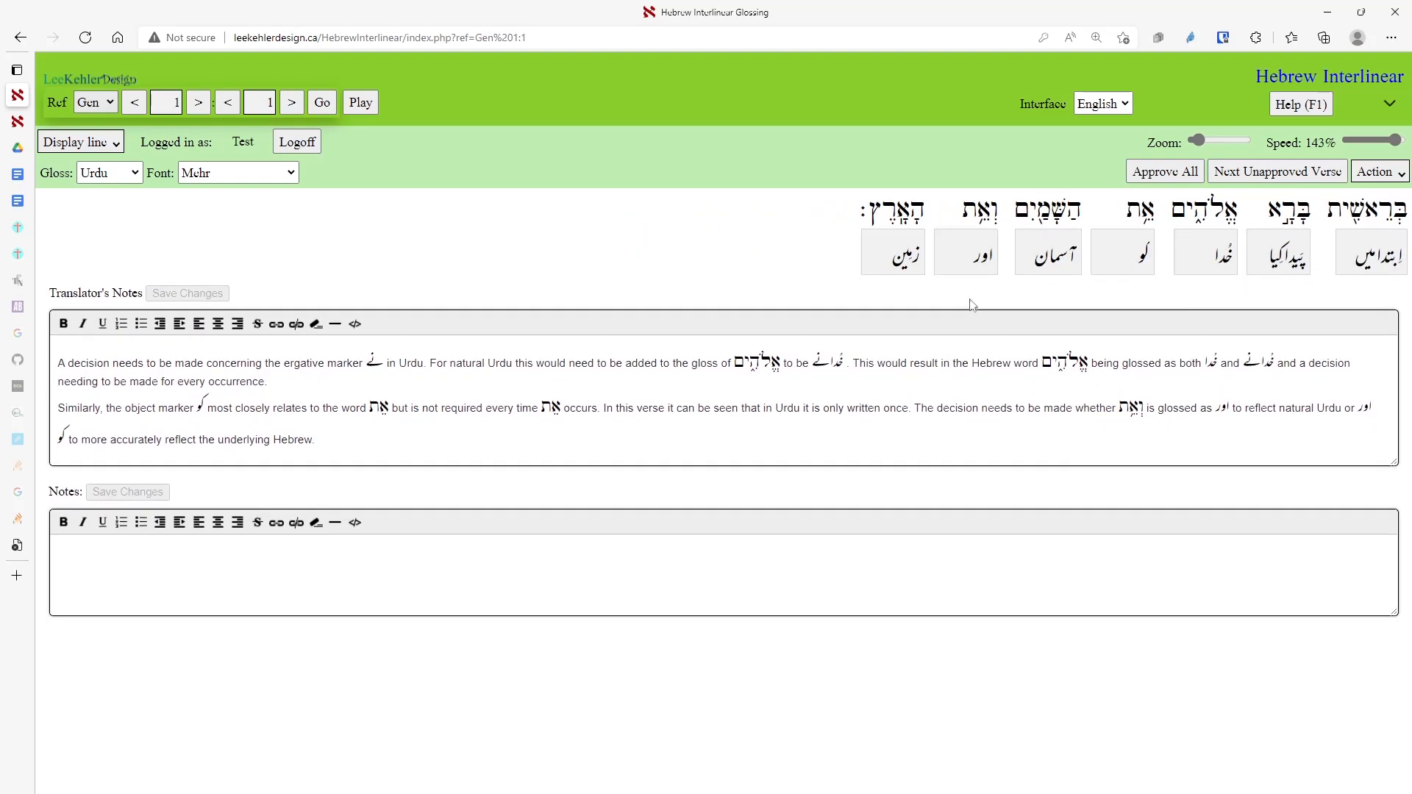
scroll(973, 306, up, 4)
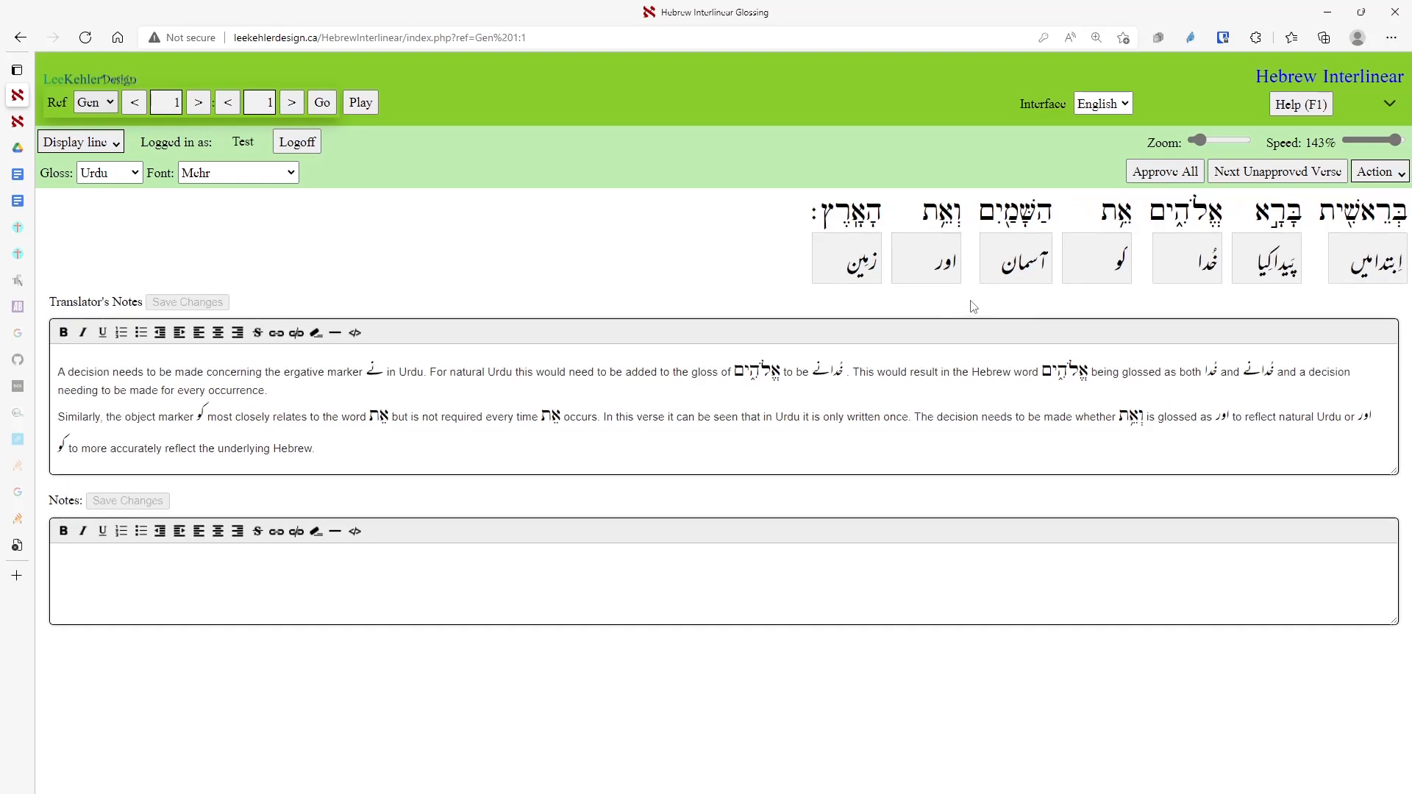
scroll(972, 300, down, 3)
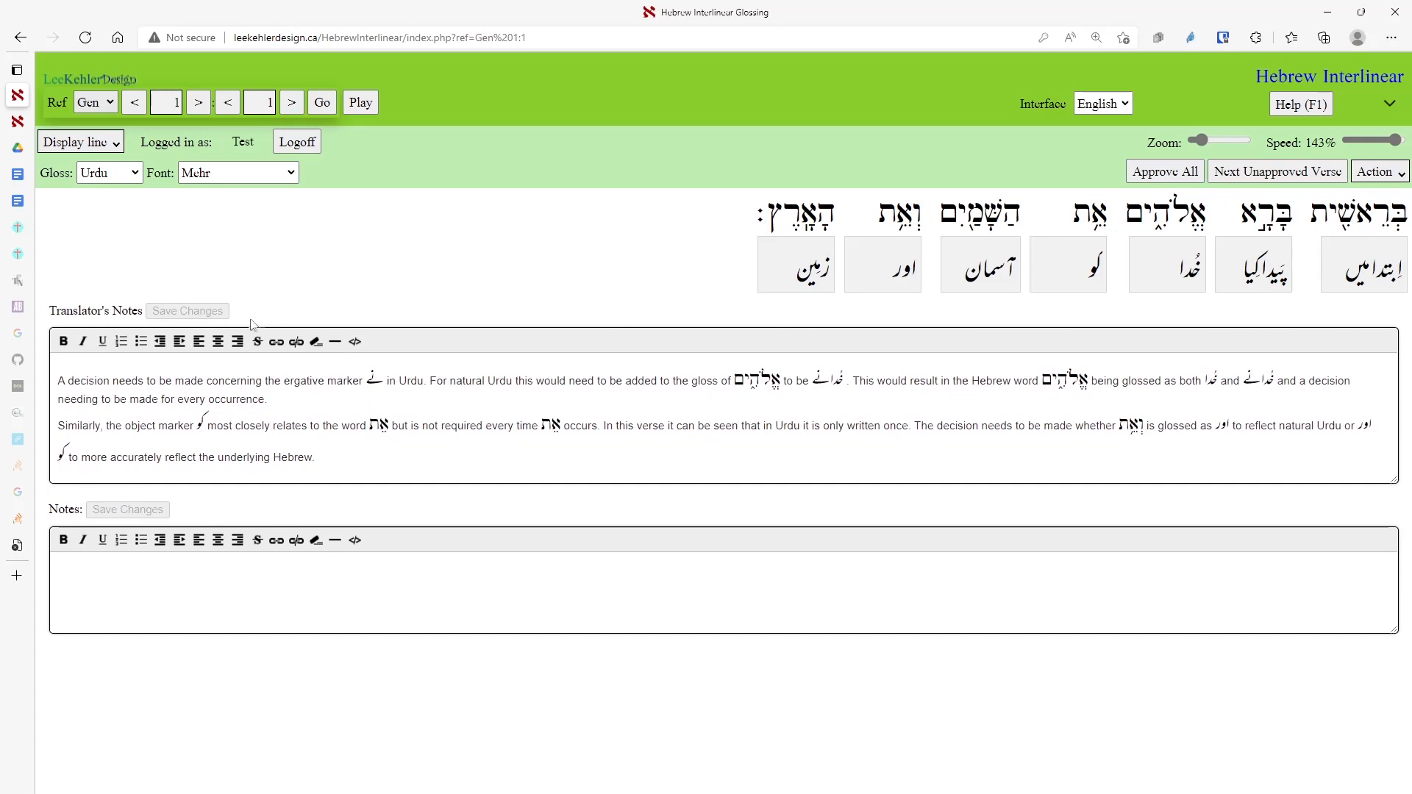
click(100, 103)
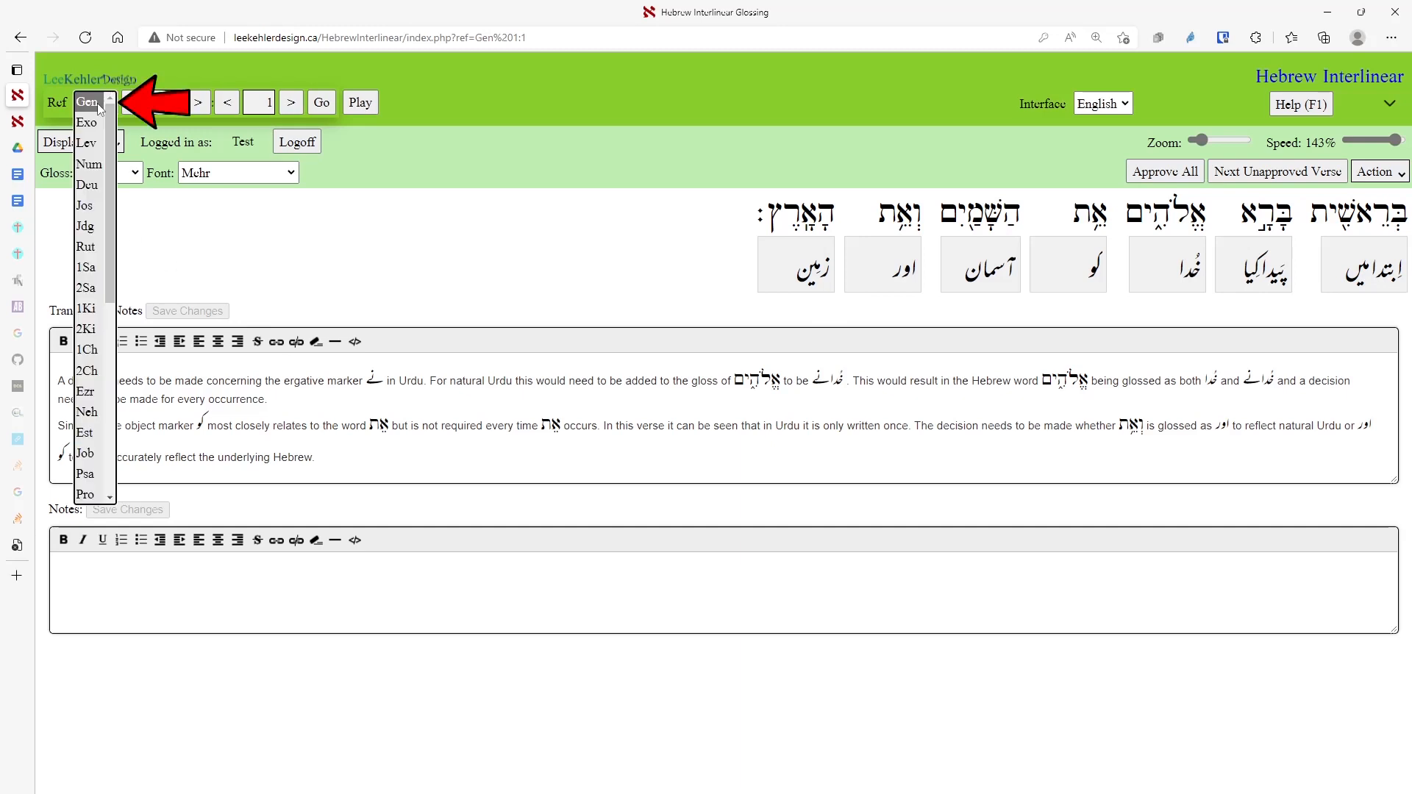
click(94, 123)
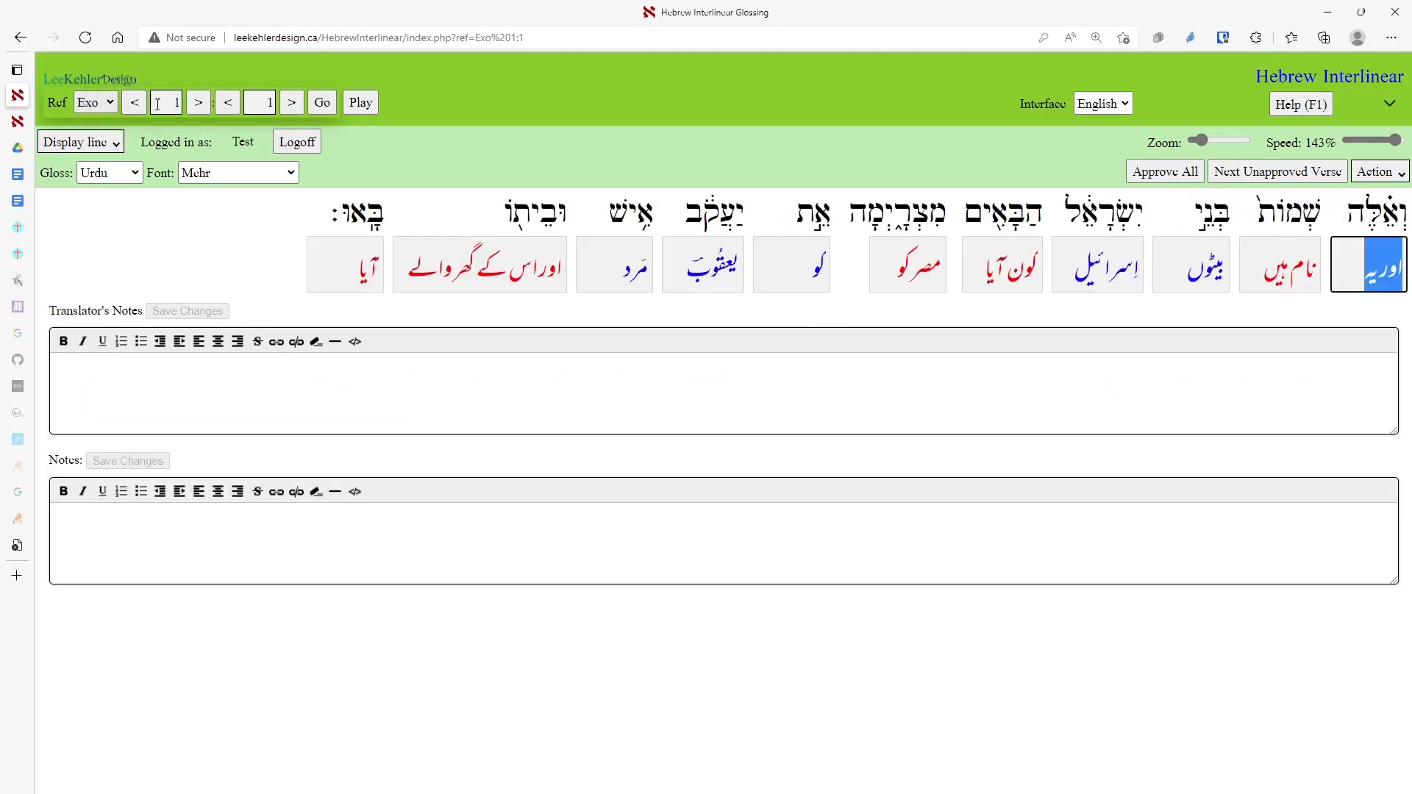
click(167, 102)
text(2)
key(Tab)
text(3)
click(322, 111)
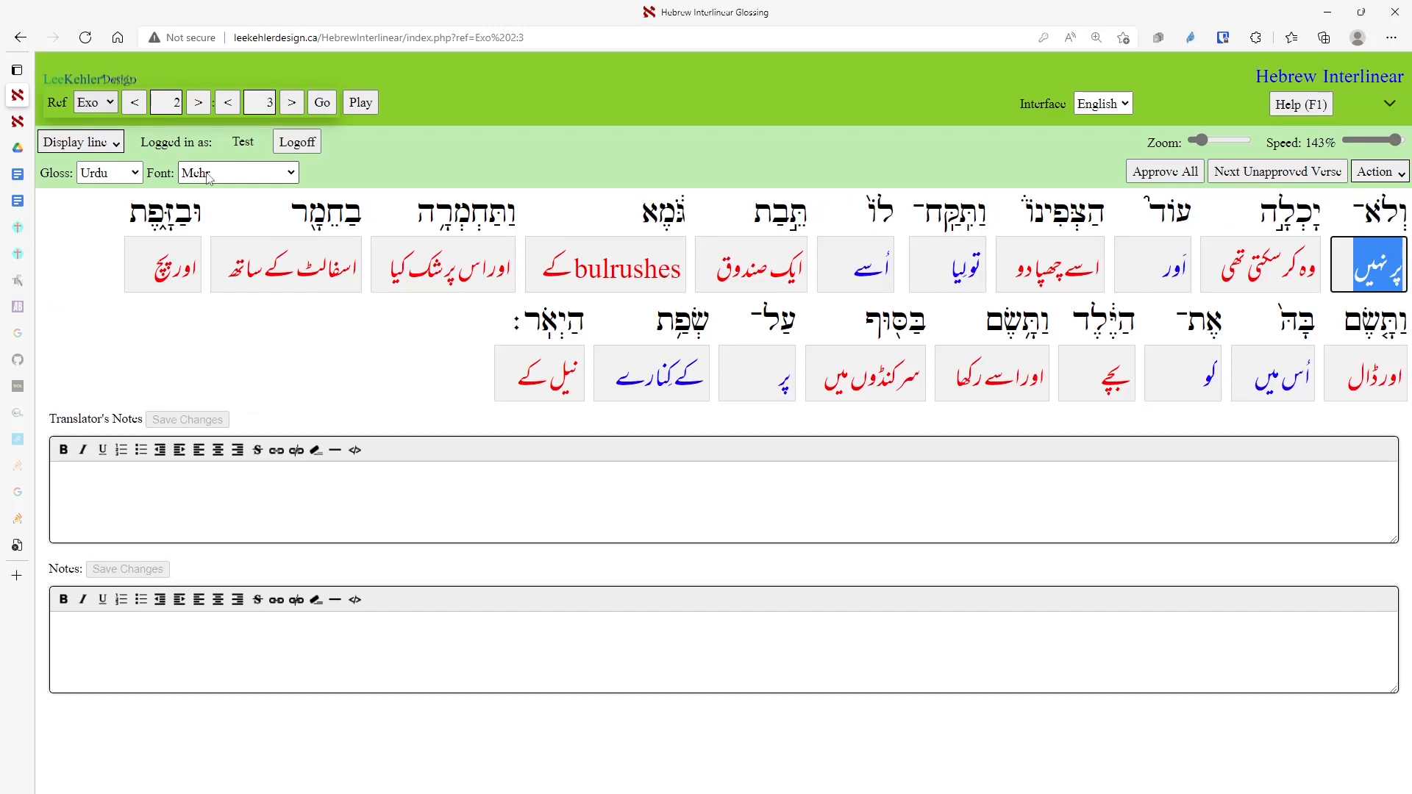
key(F2)
key(g)
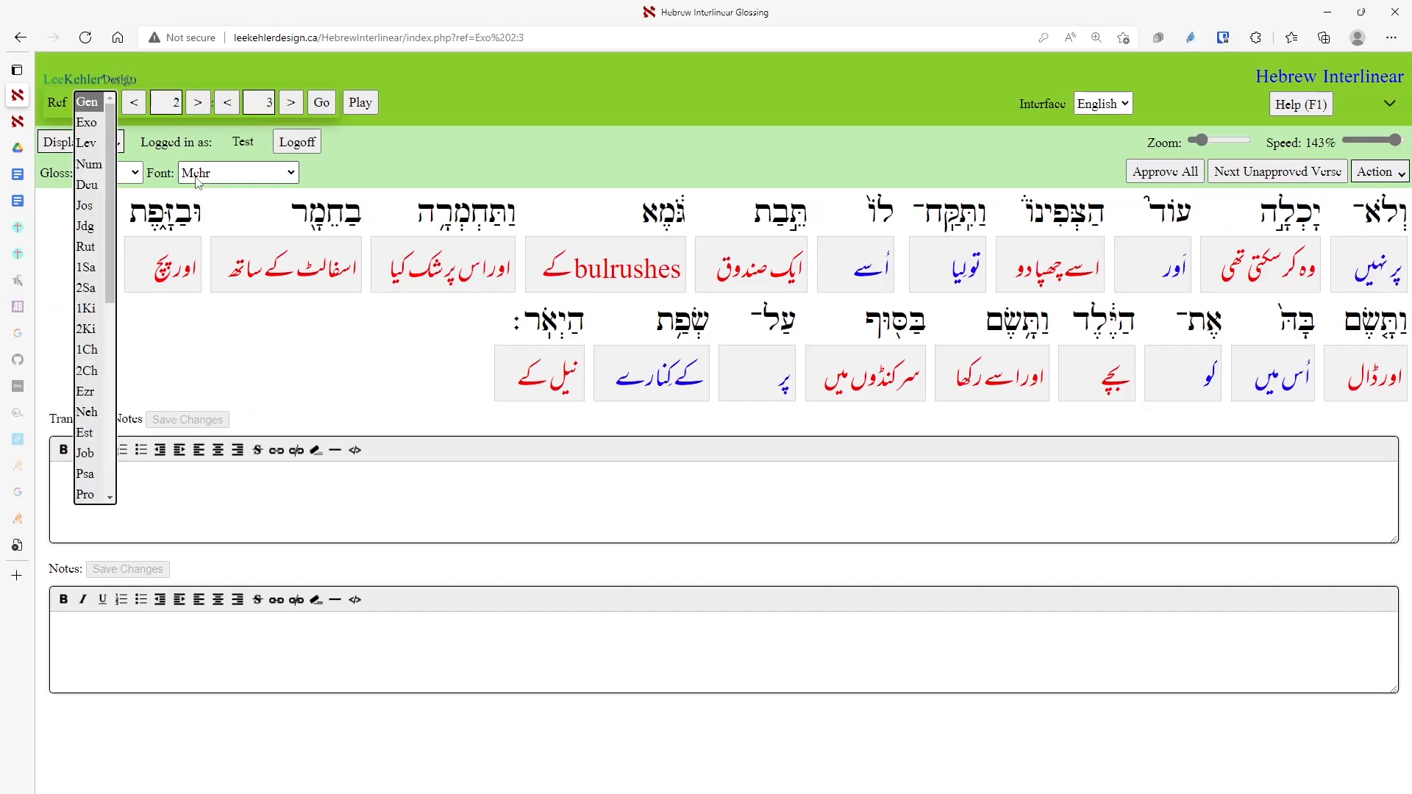
key(Return)
text(1)
key(Tab)
text(1)
key(Return)
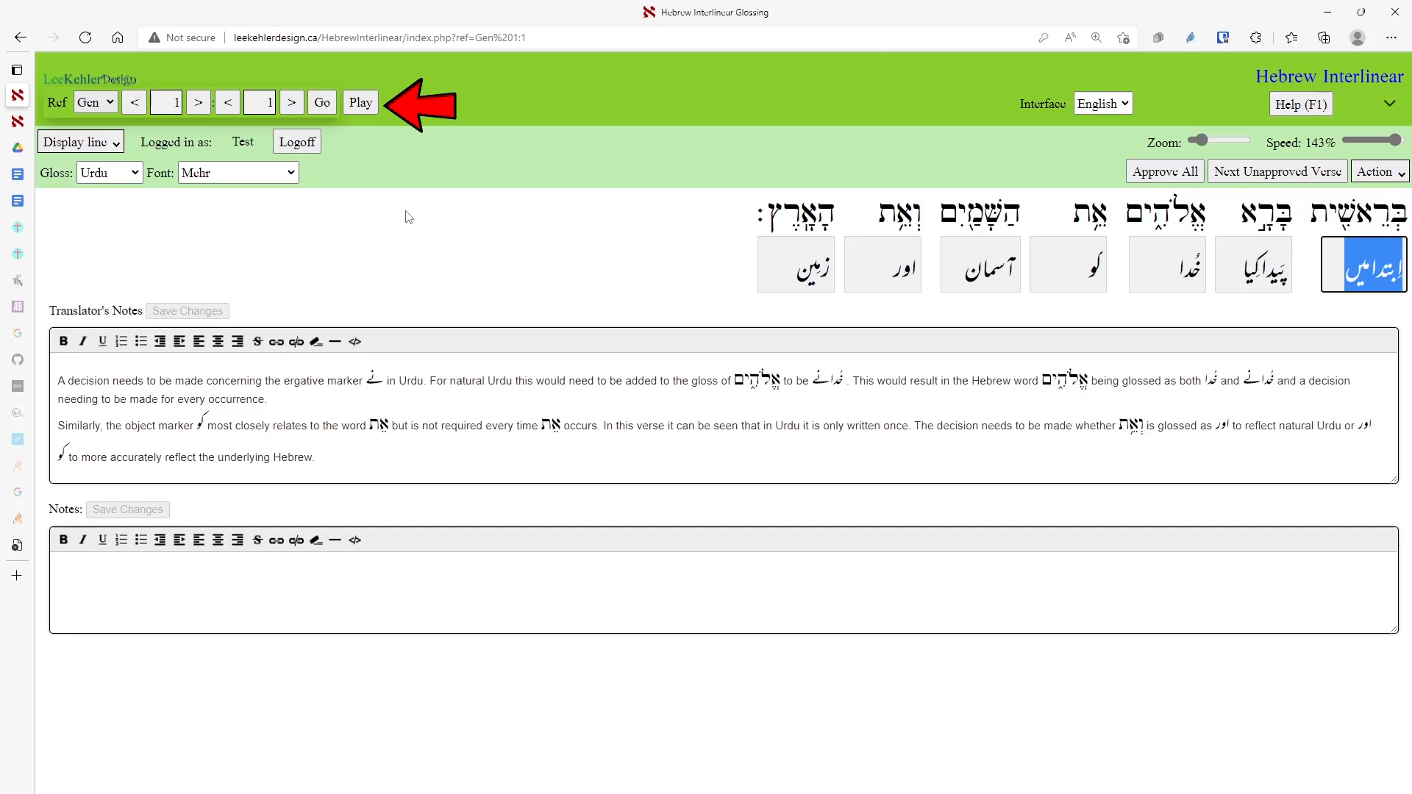
Play the Genesis 1:1 audio, lower the playback speed, and replay the verse.
click(360, 103)
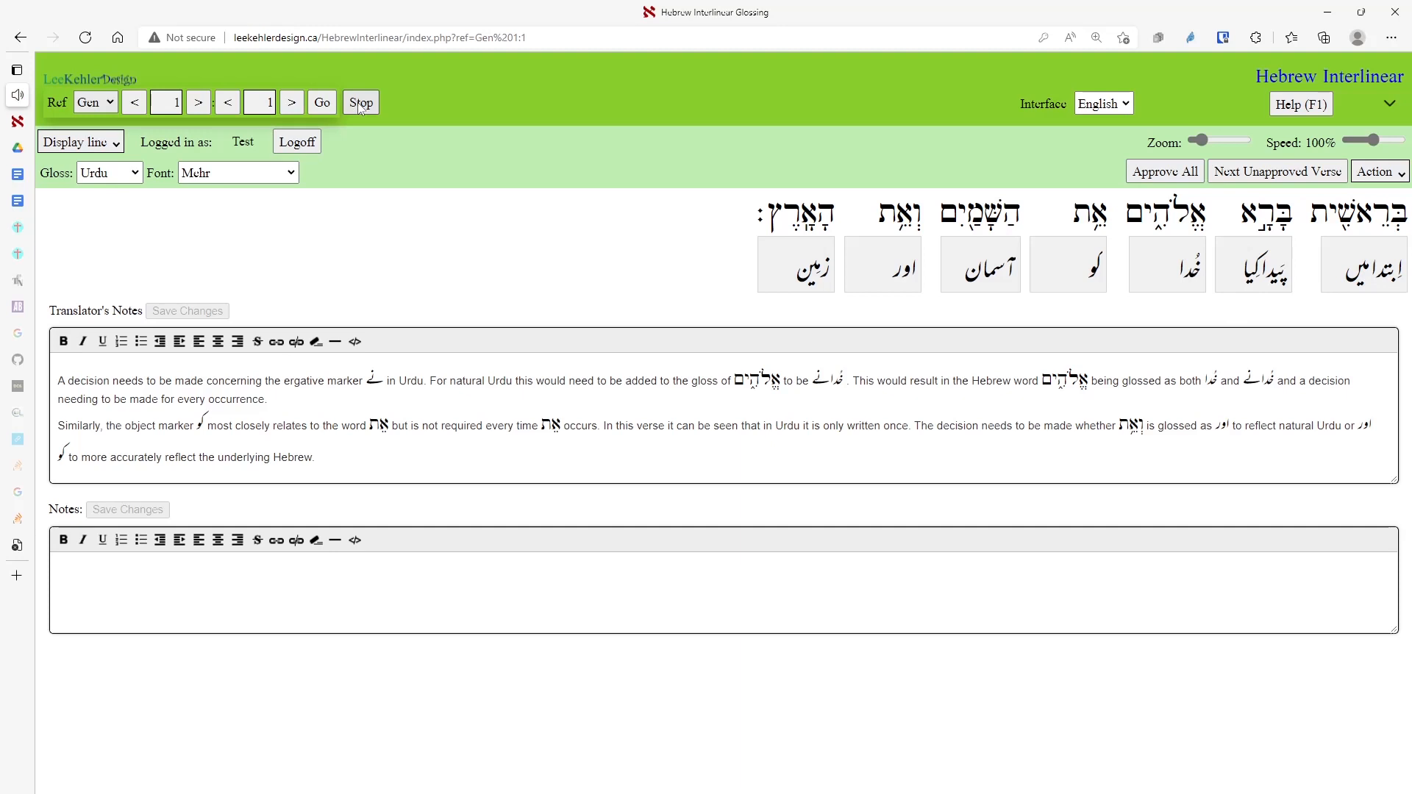
click(360, 105)
drag(1374, 142, 1363, 145)
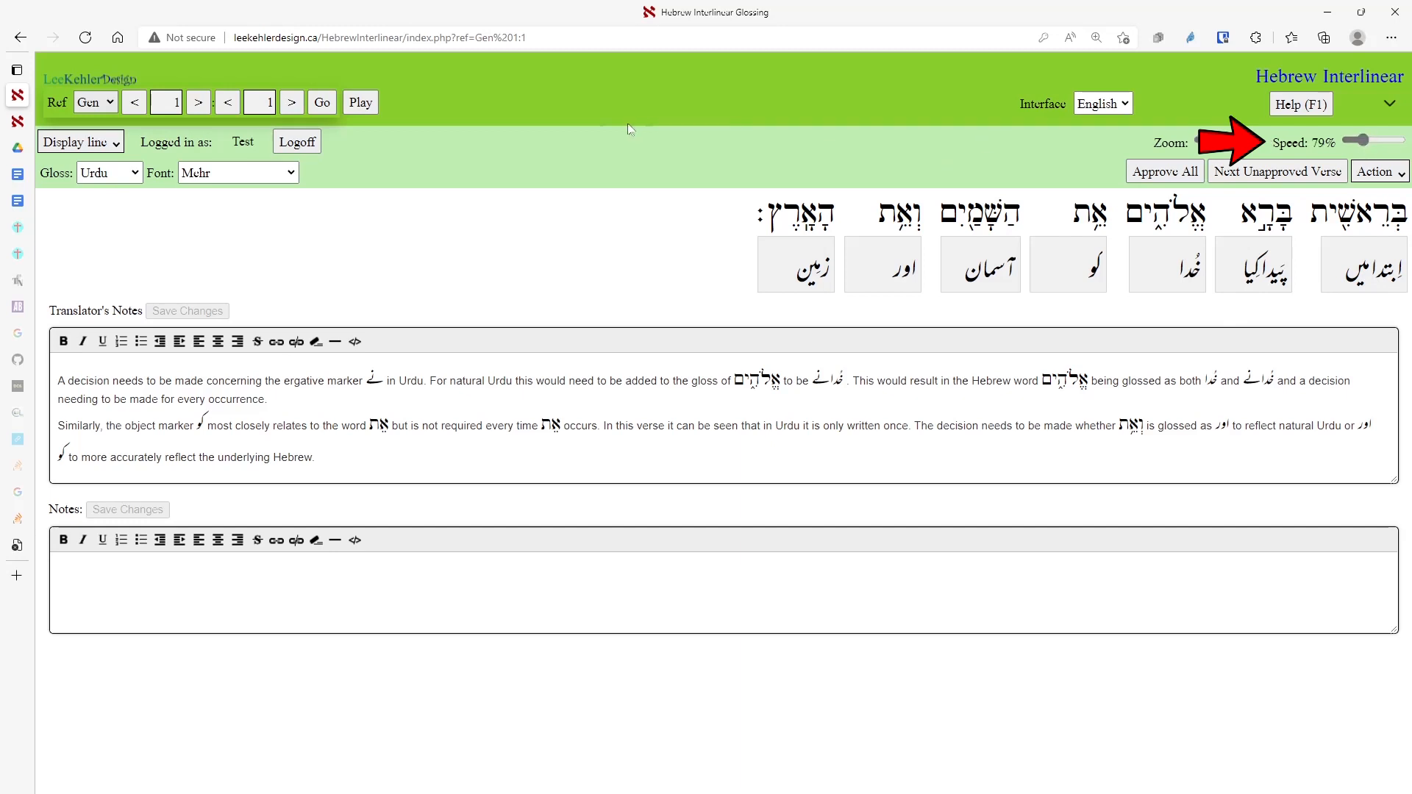
click(360, 105)
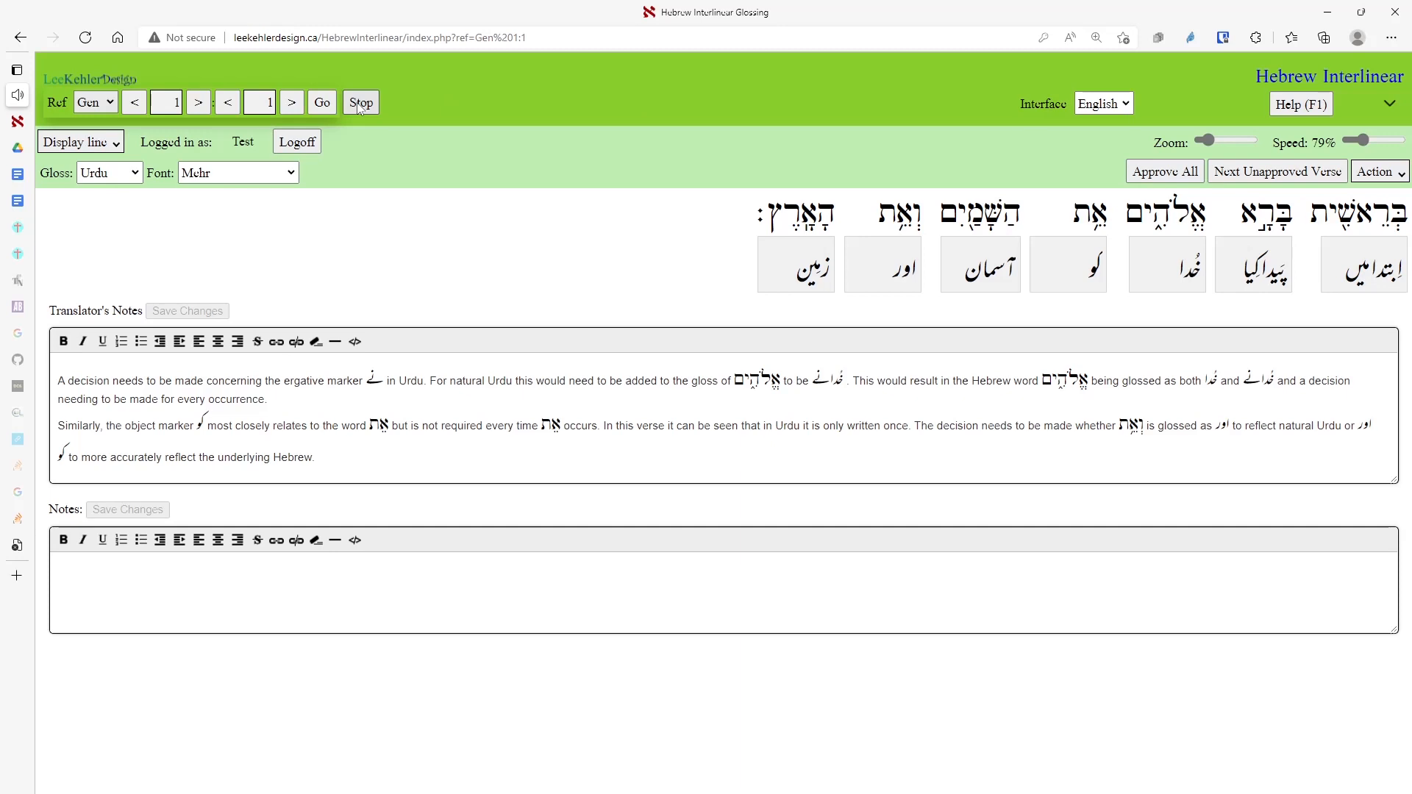
click(359, 108)
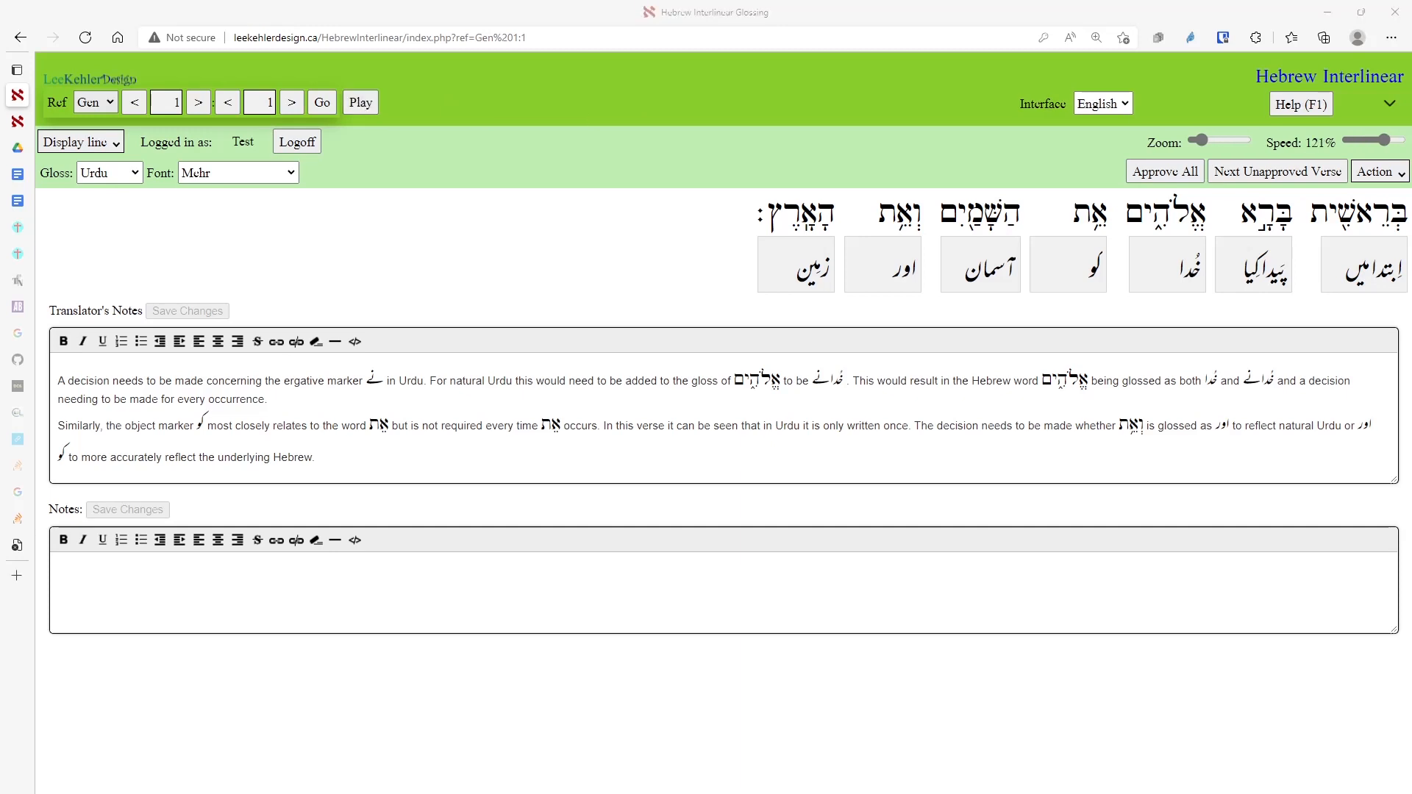
click(1055, 3)
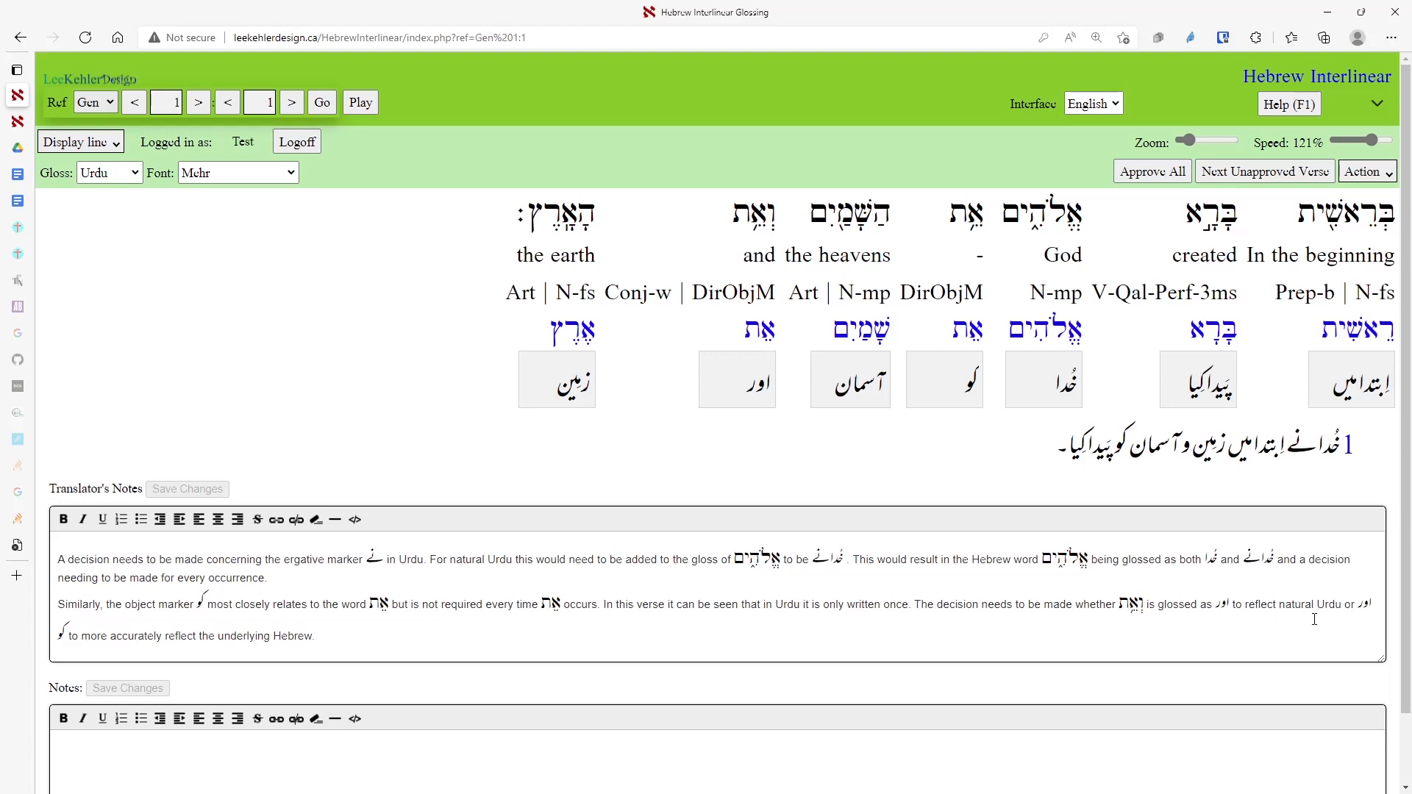
Jump to Genesis 5:10 and step through the پانچ, اوردس and پیدایش gloss boxes.
click(1263, 174)
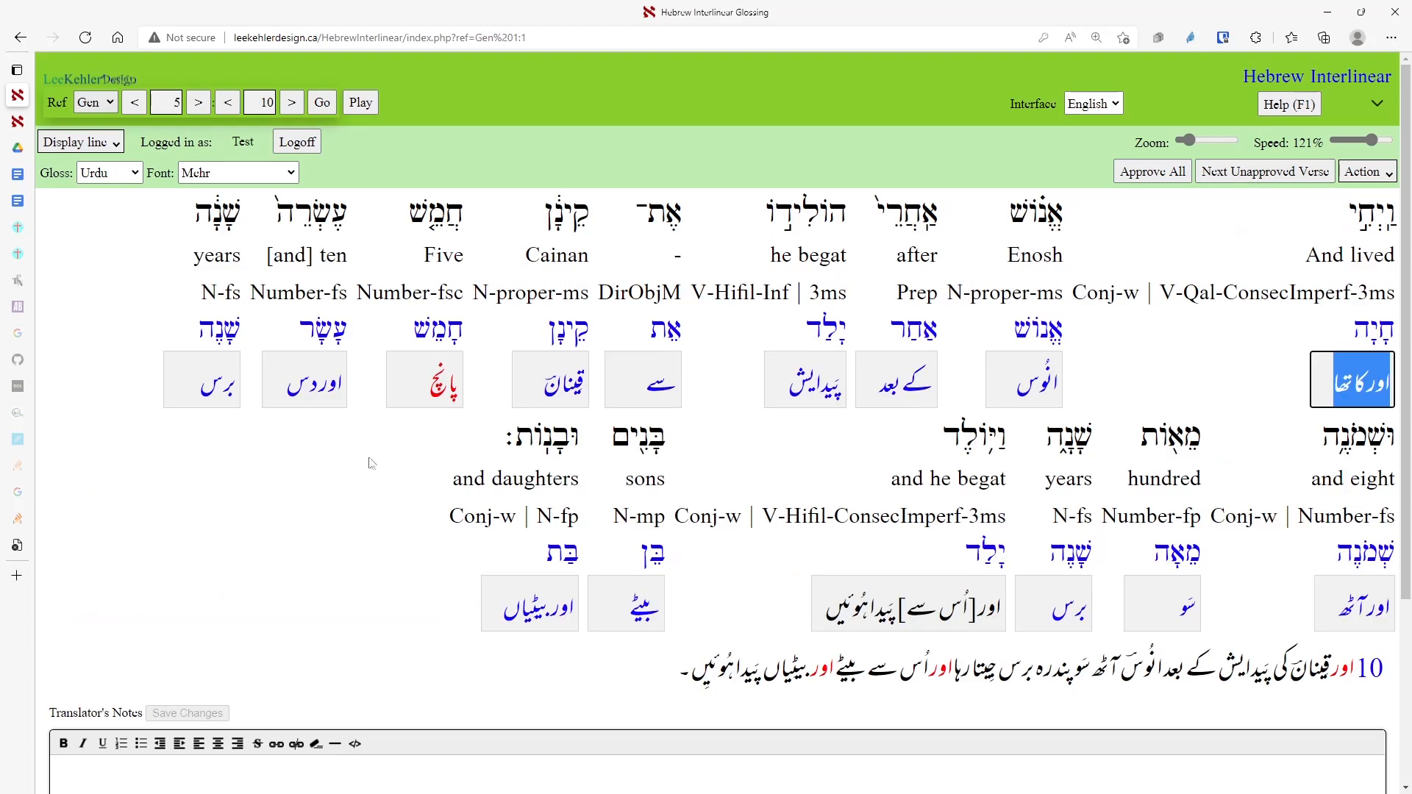
click(425, 388)
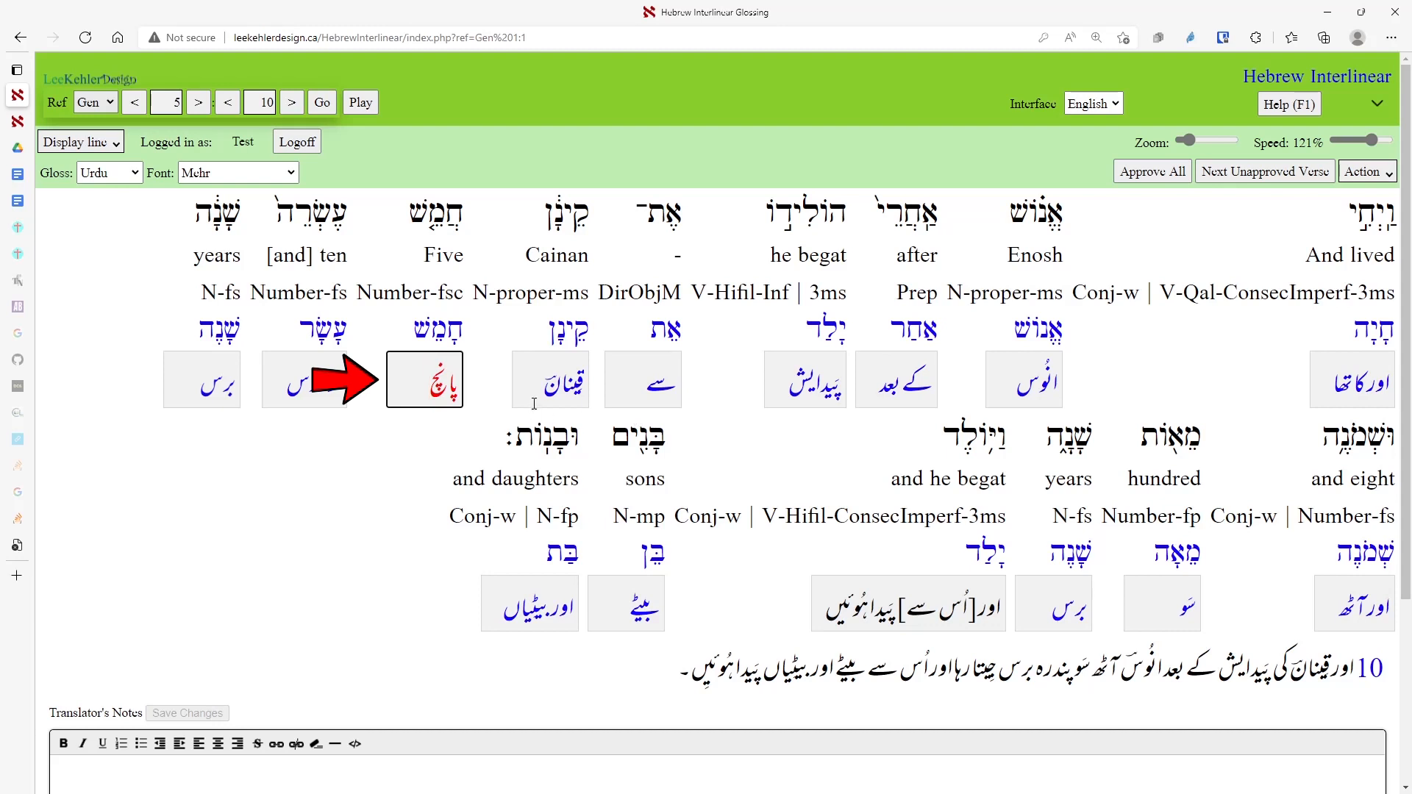
key(Tab)
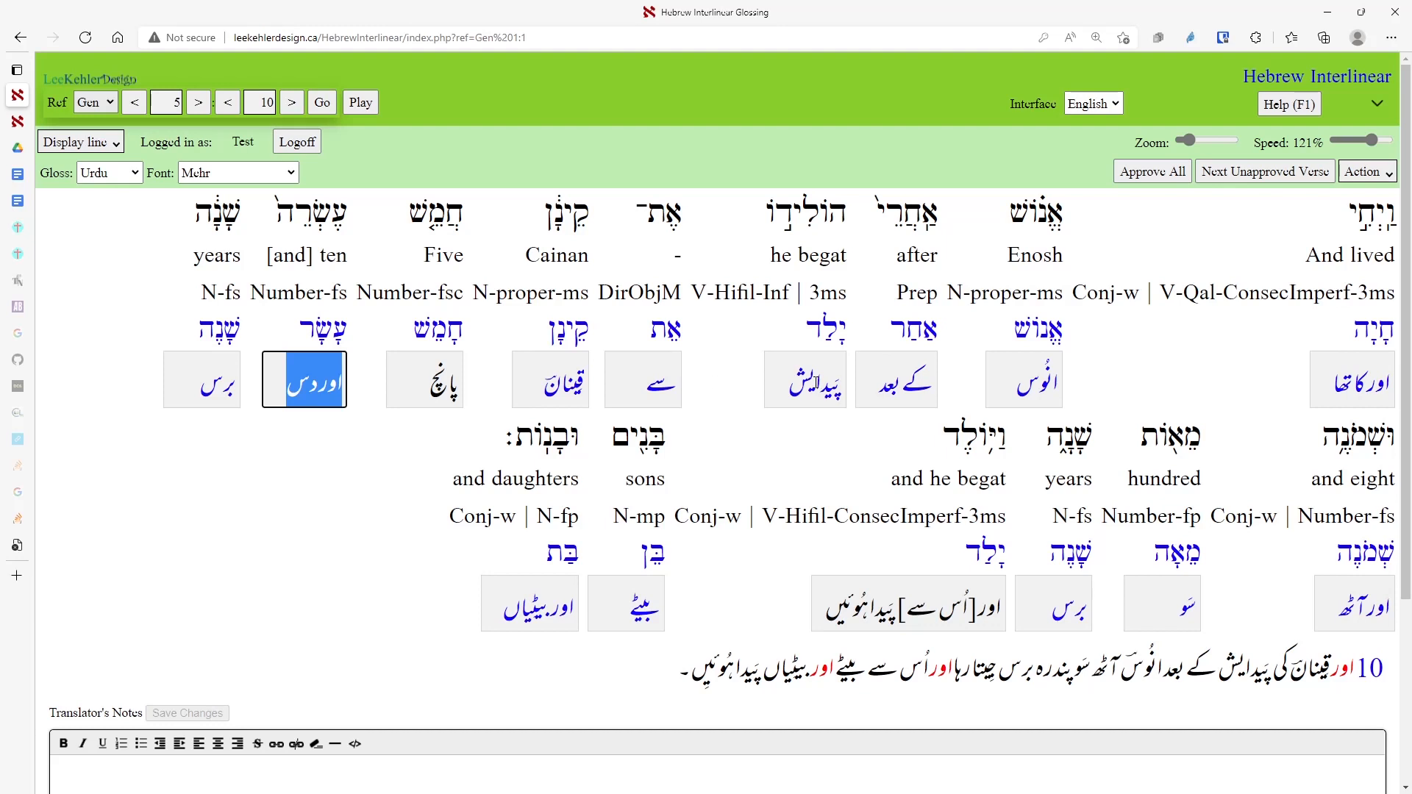
click(816, 382)
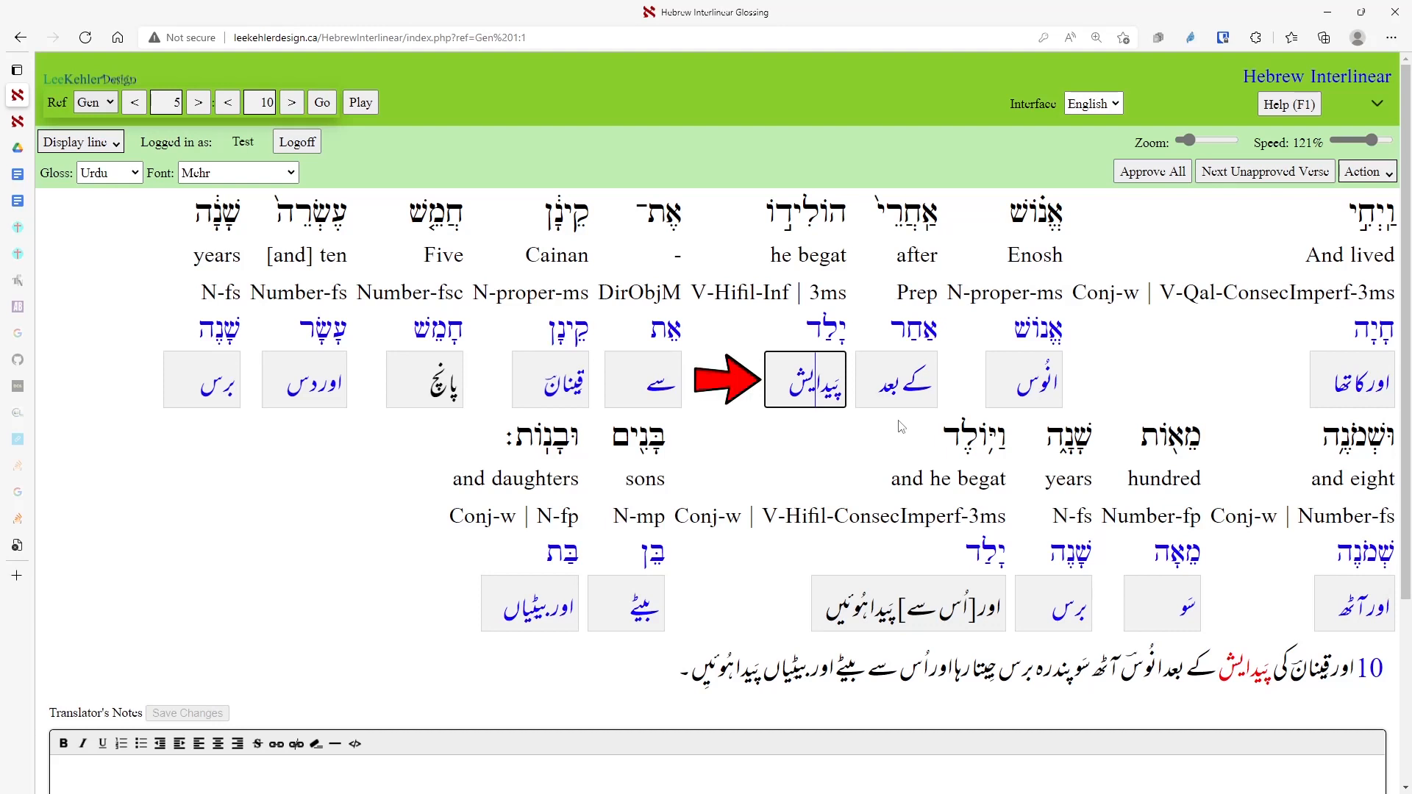
key(End)
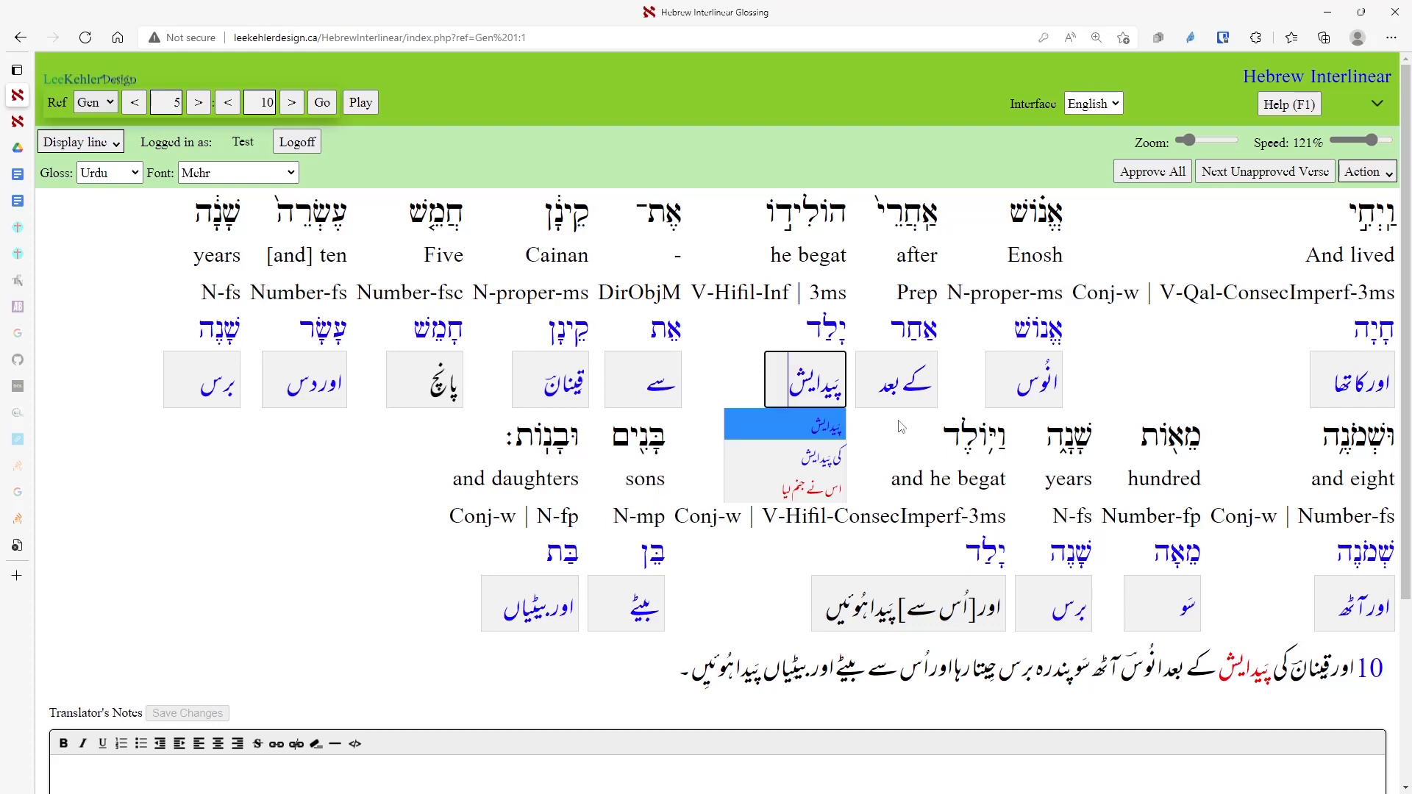
Accept the suggested glosses پیدایش and اور جیتا رہا for Genesis 5:10.
key(Down)
key(Down)
key(Up)
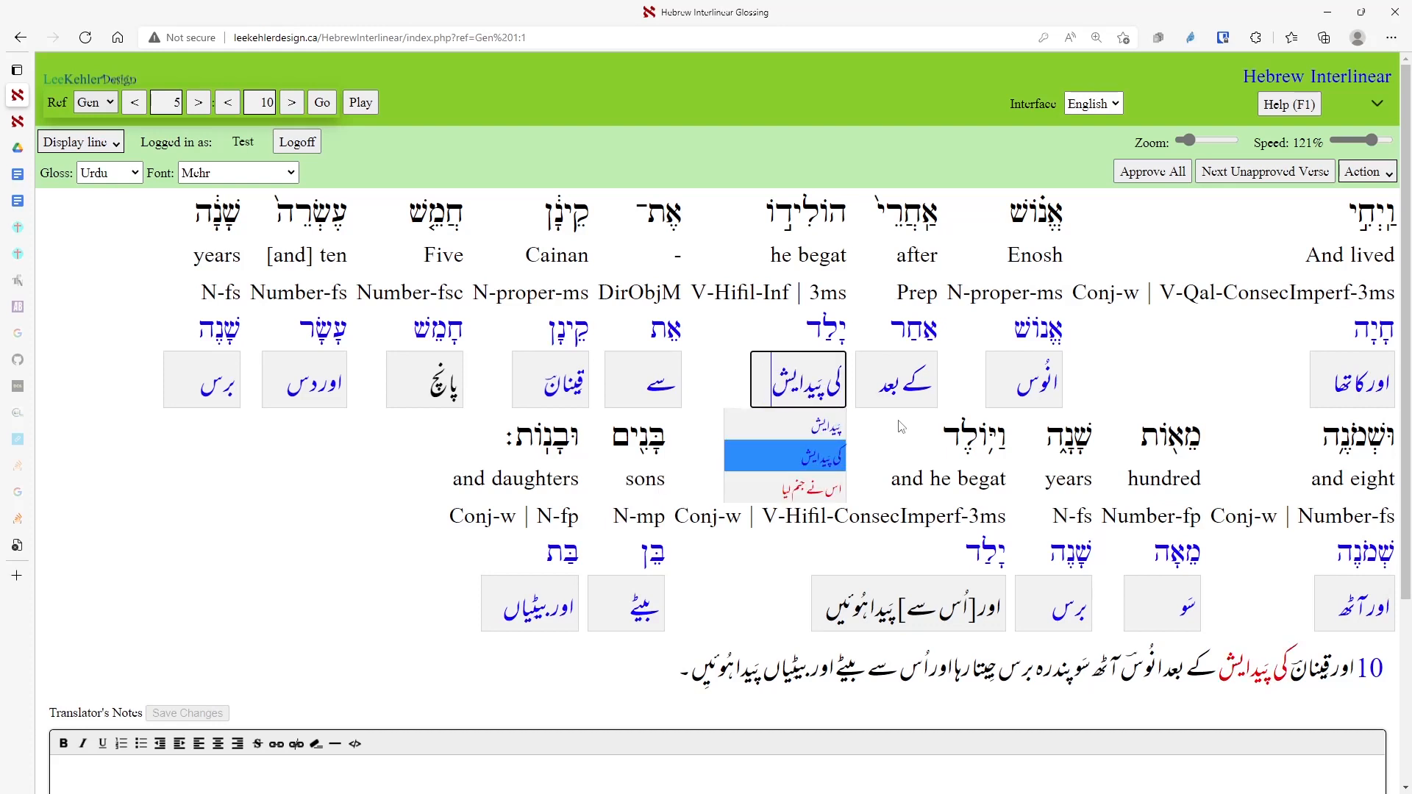
key(Up)
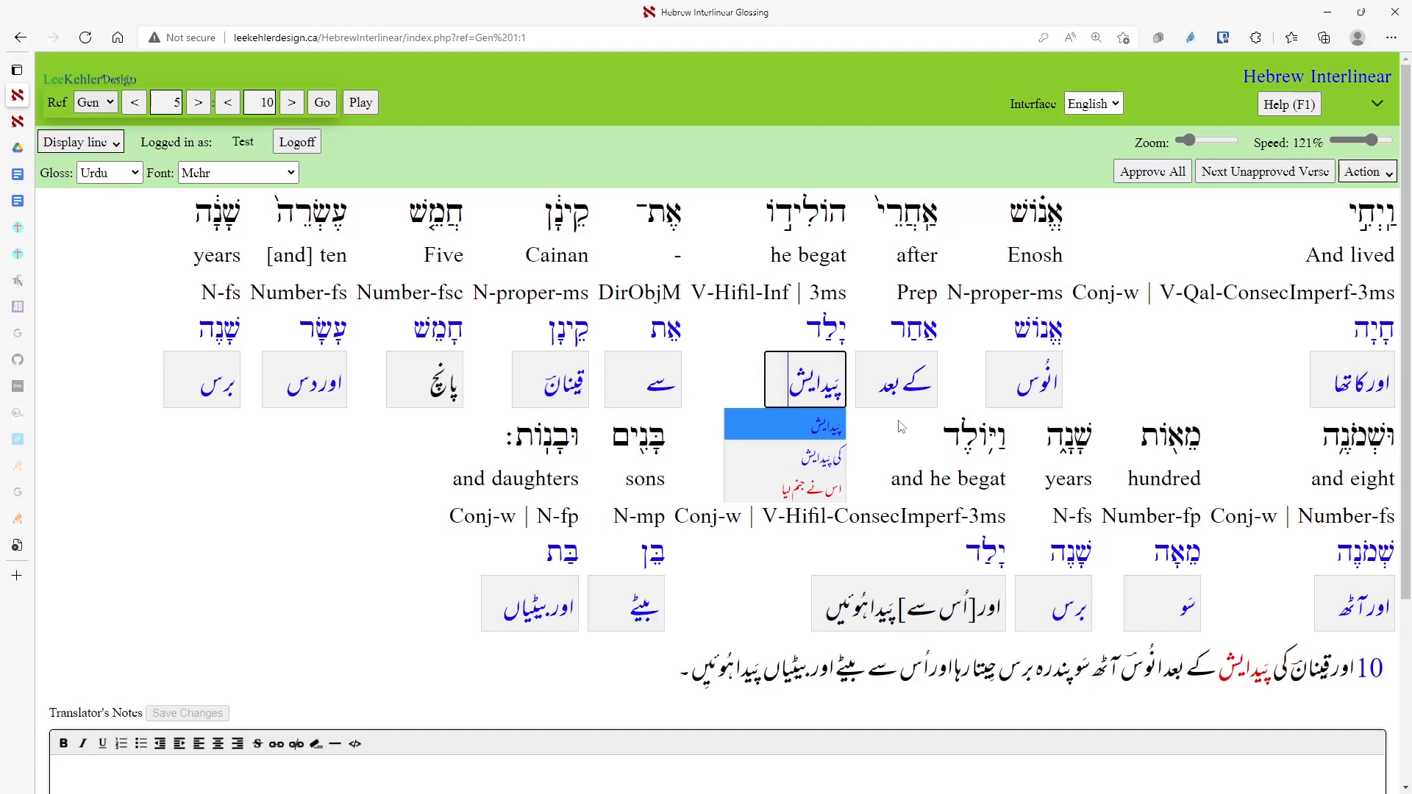
key(Tab)
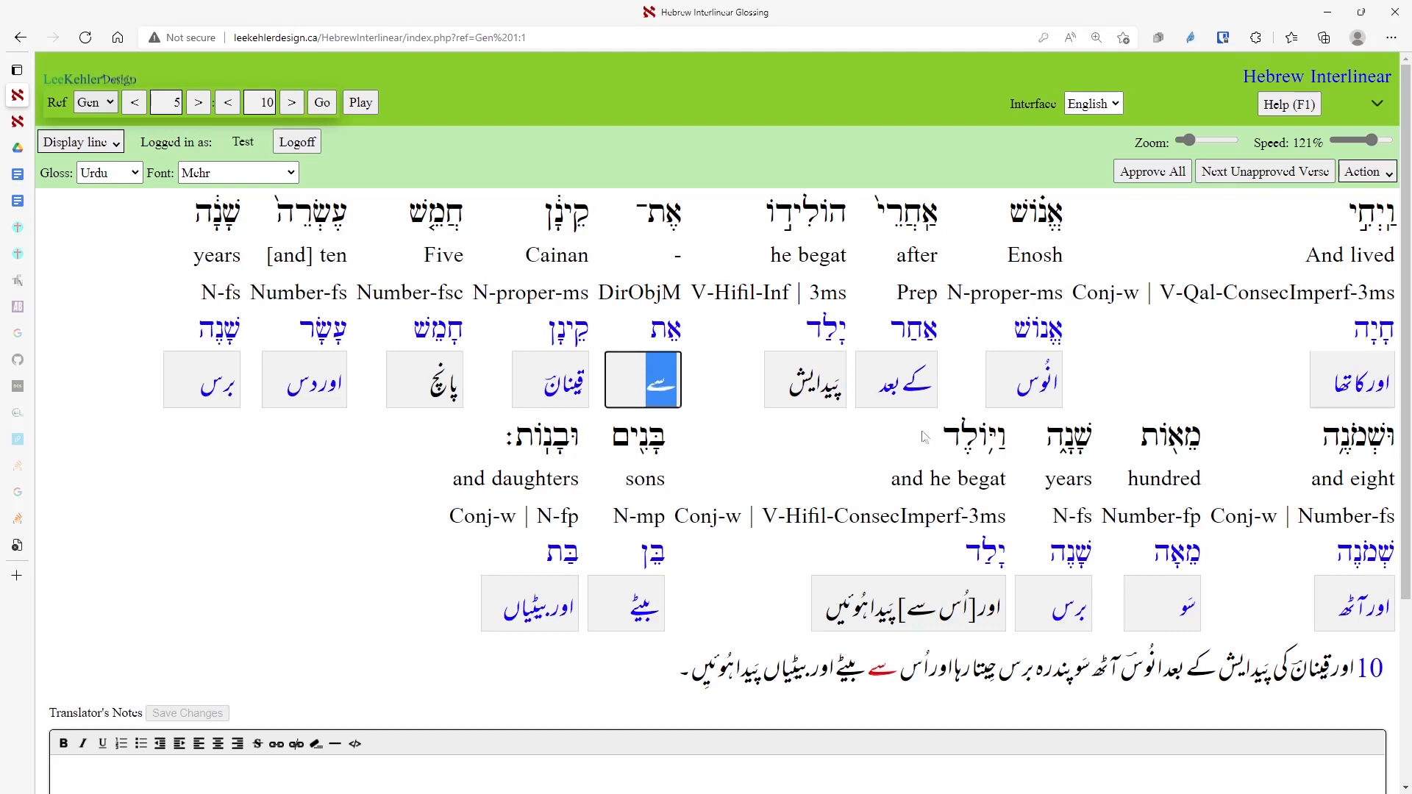
click(1331, 379)
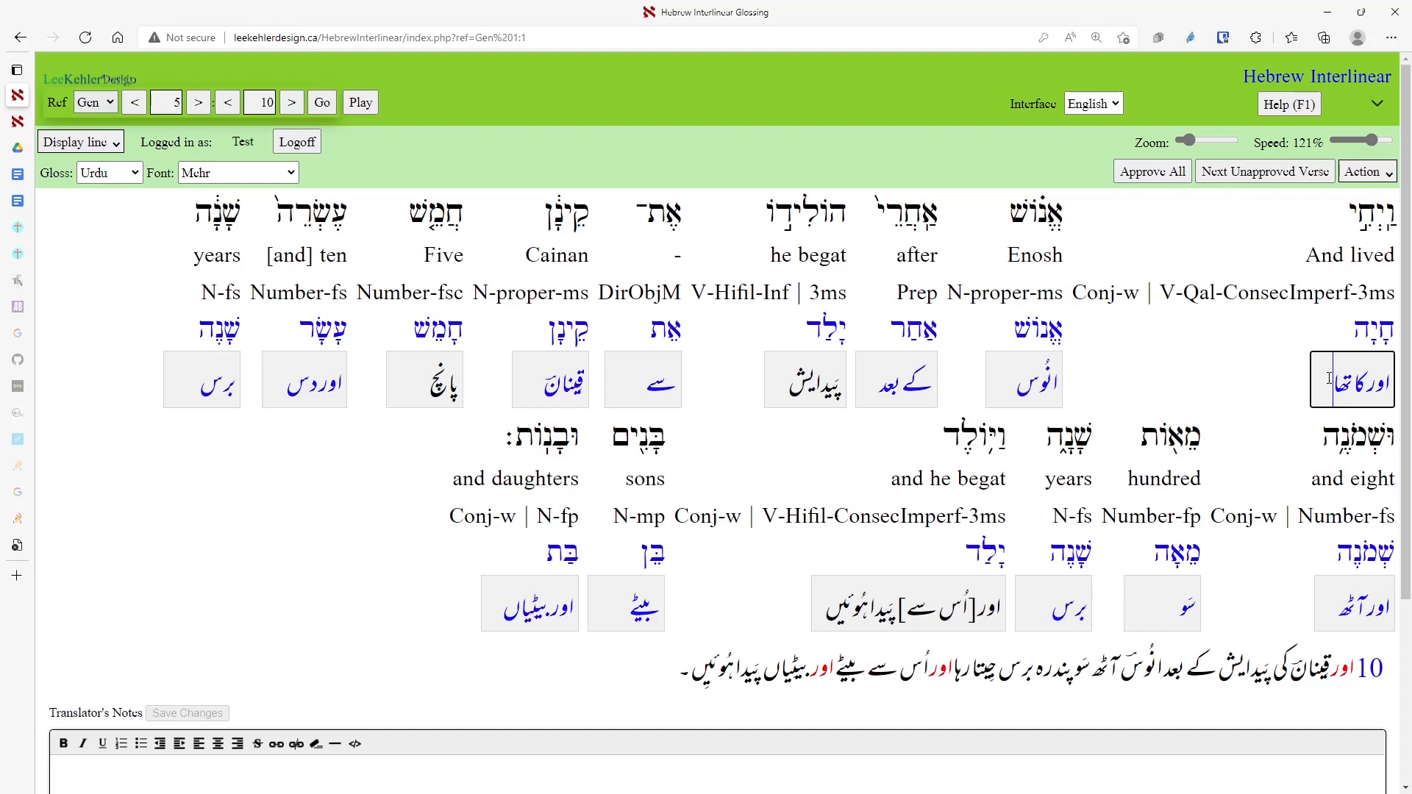
key(Down)
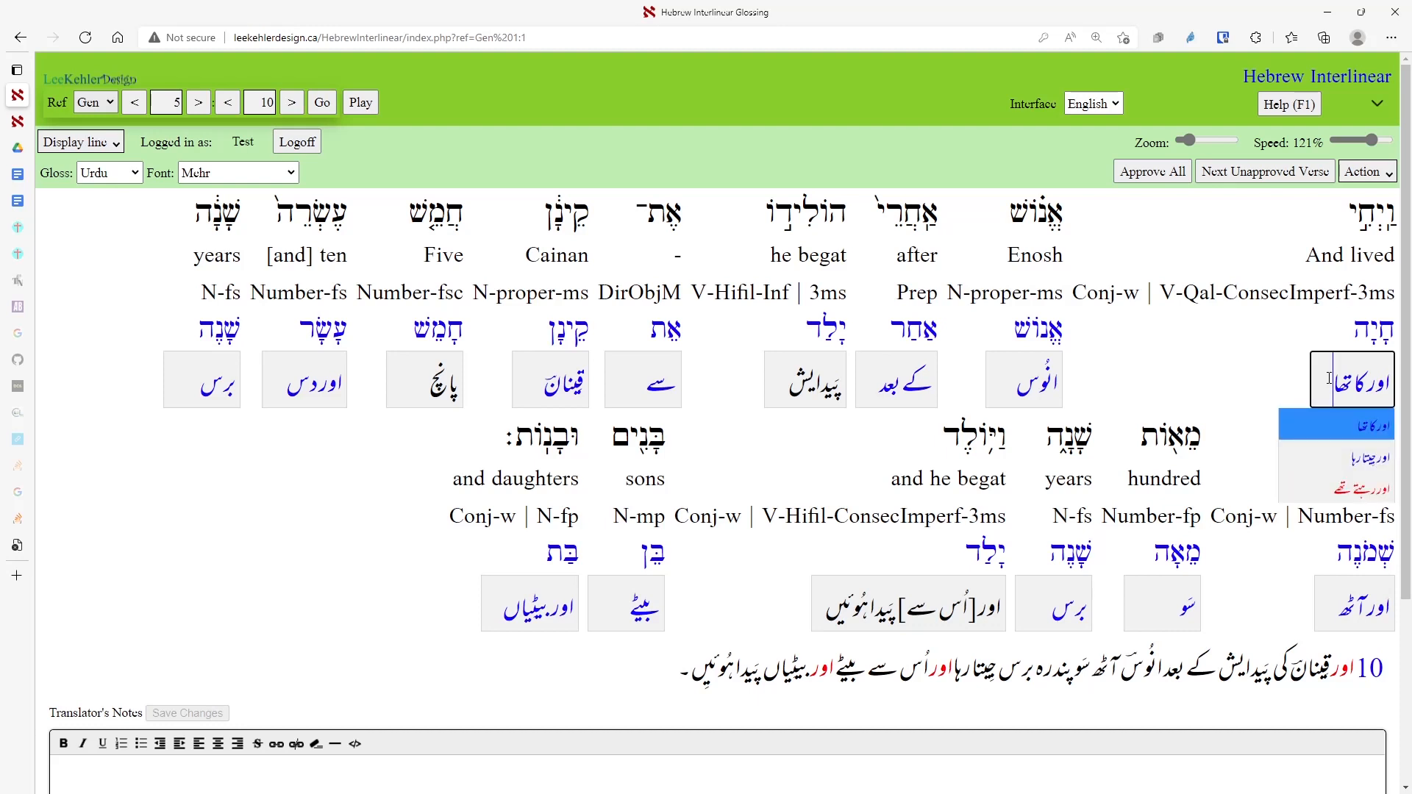
key(Down)
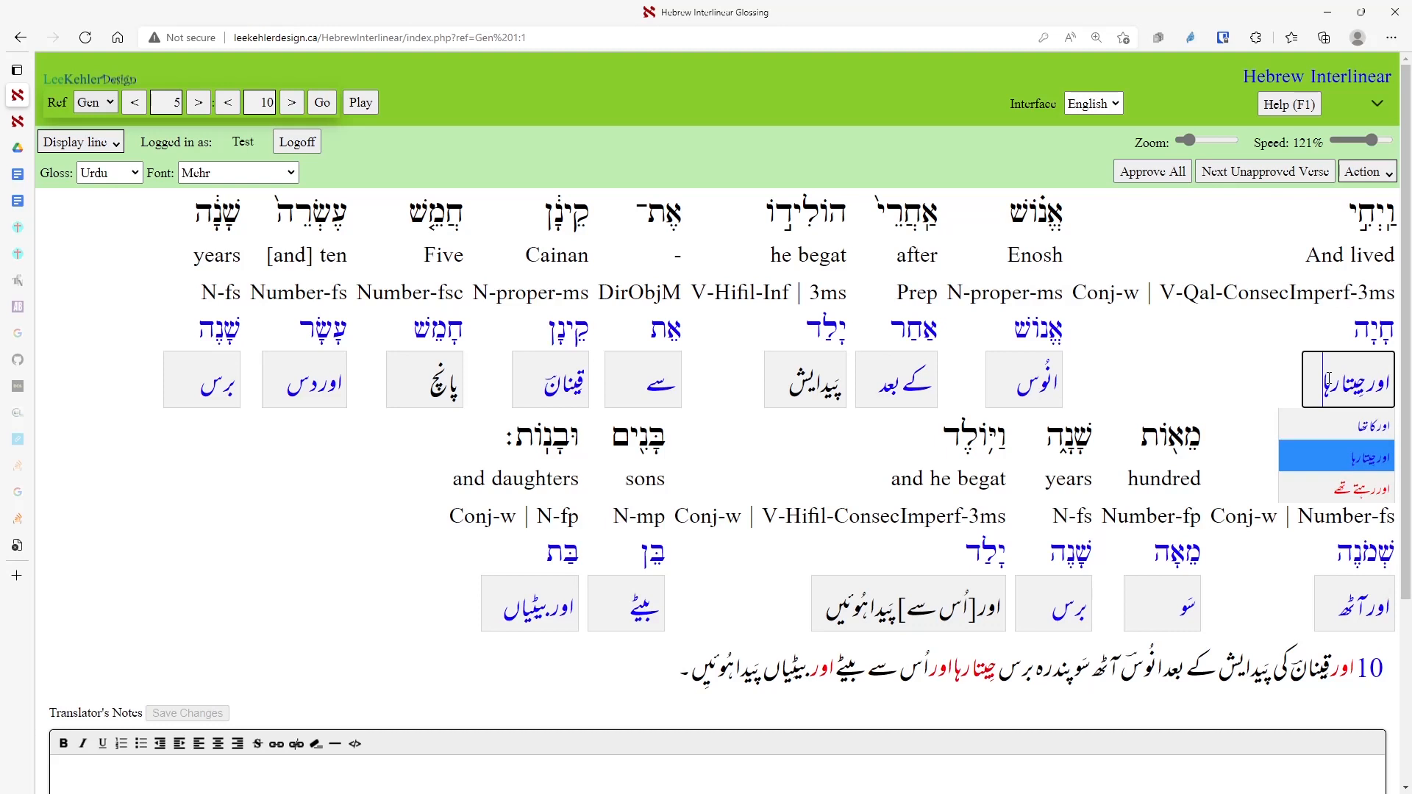
key(Tab)
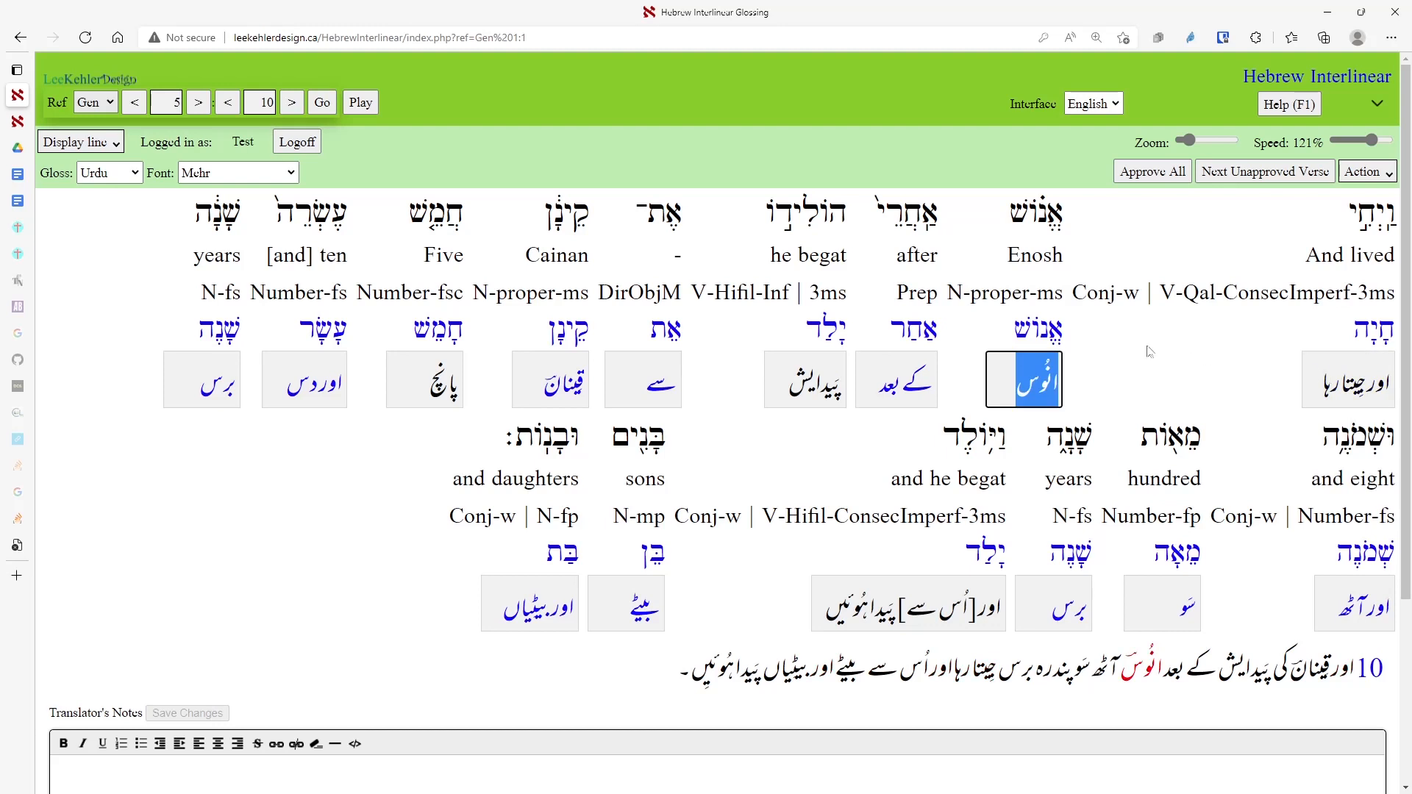
Replace the object-marker gloss سے with -, approve all glosses, and go to Genesis 5:12.
click(646, 380)
double_click(655, 382)
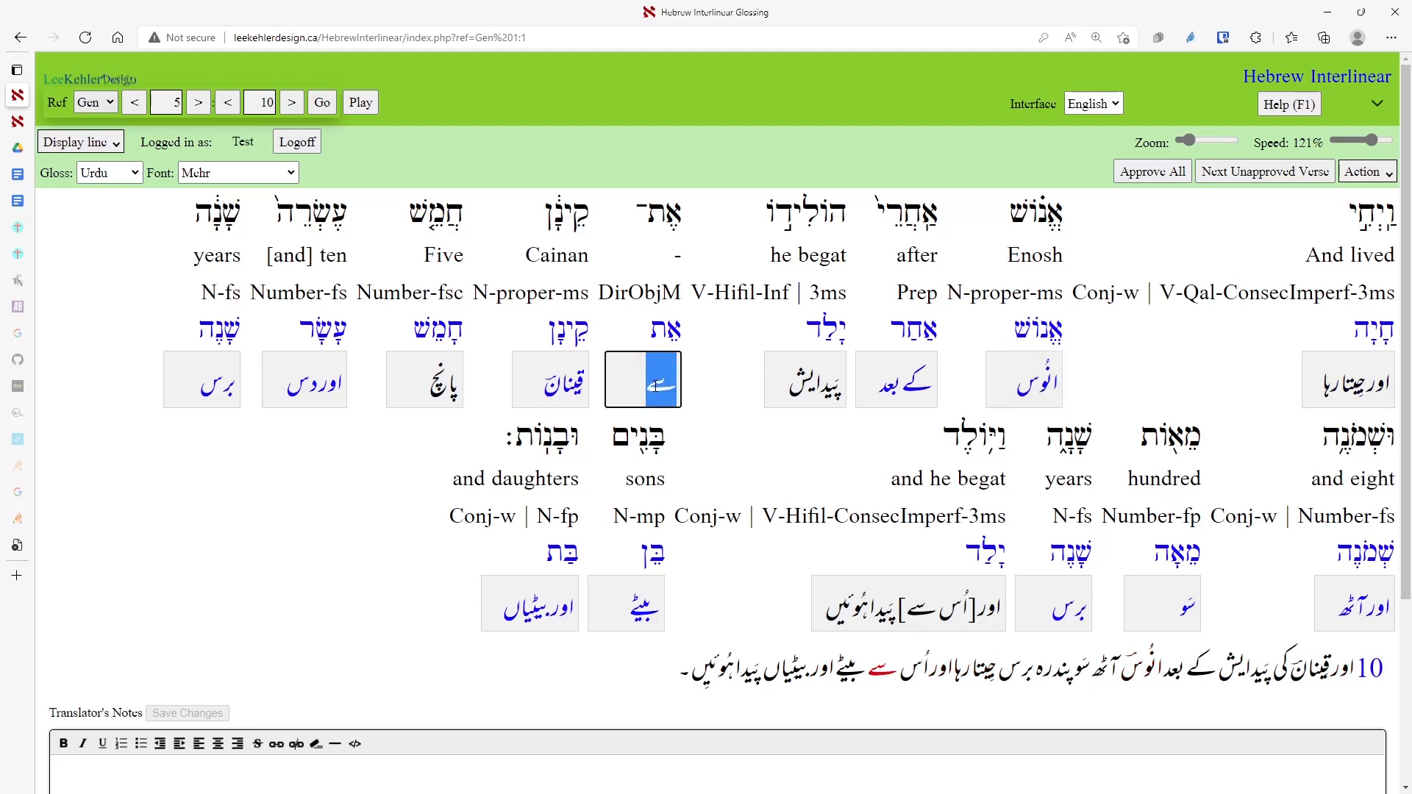
text(-)
key(shift+Tab)
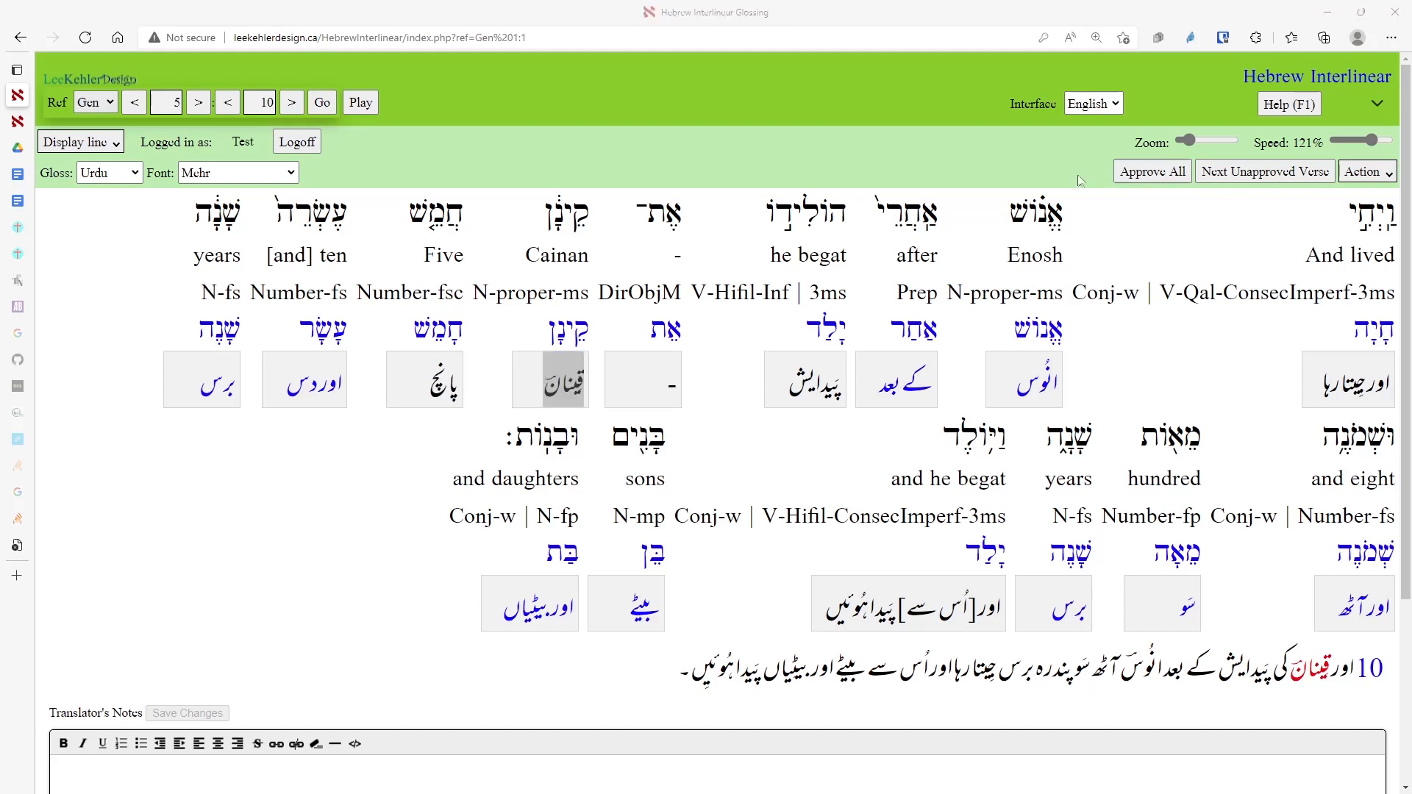
click(1167, 181)
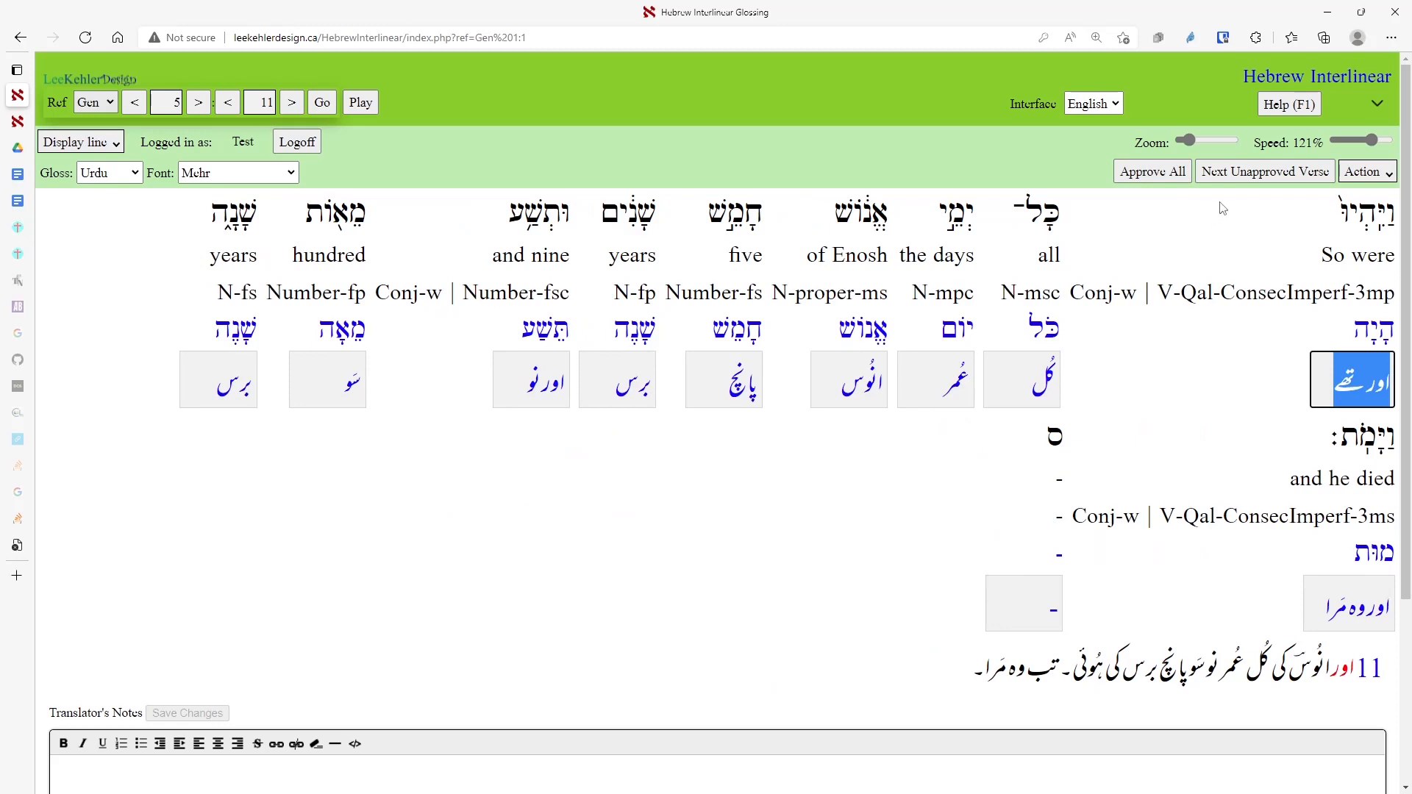
click(1255, 180)
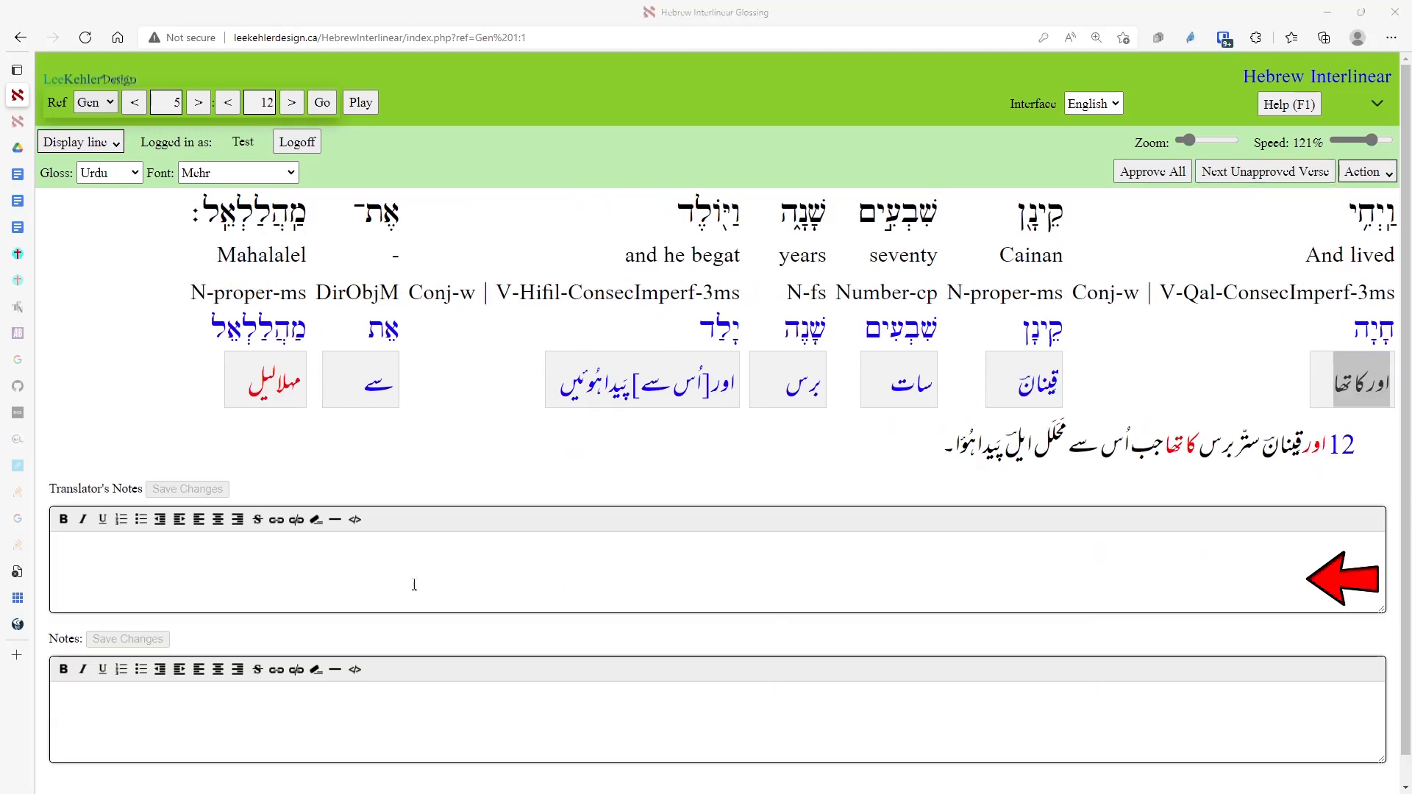
Write translator's note 'This is a note for my own use.' and public note 'This is a note for everyone to see.'.
click(414, 545)
text(This )
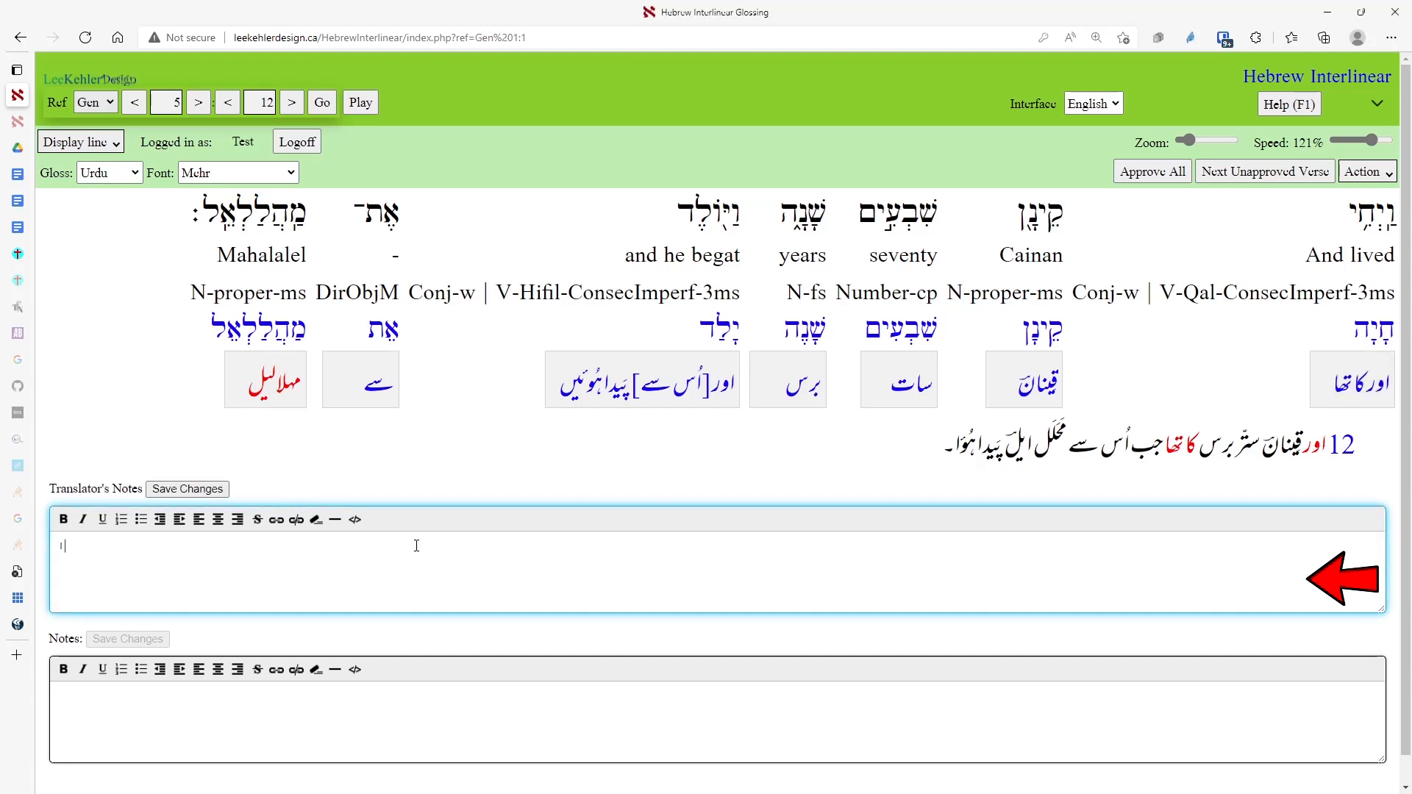
text(is a note for my own use)
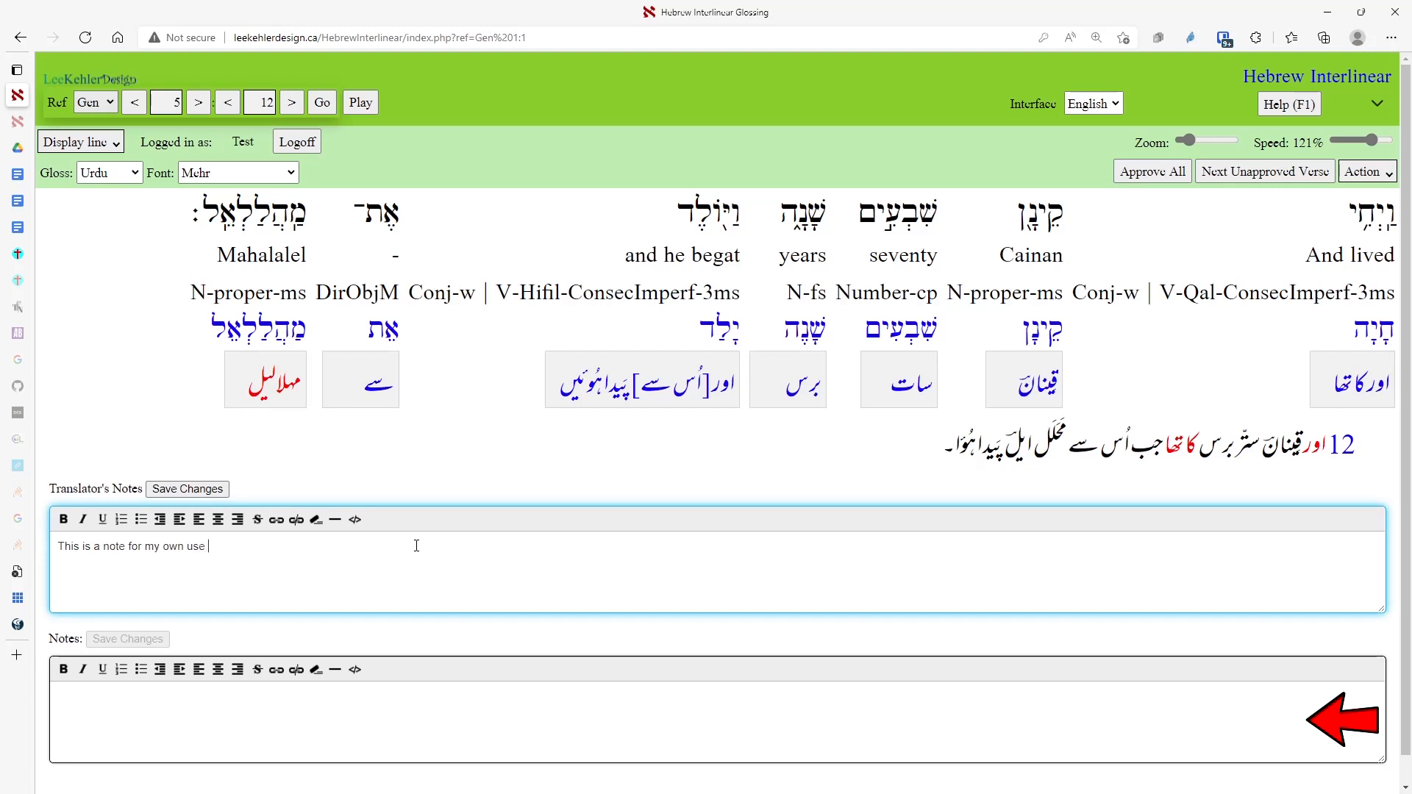
key(BackSpace)
text(.)
key(Tab)
text(Th)
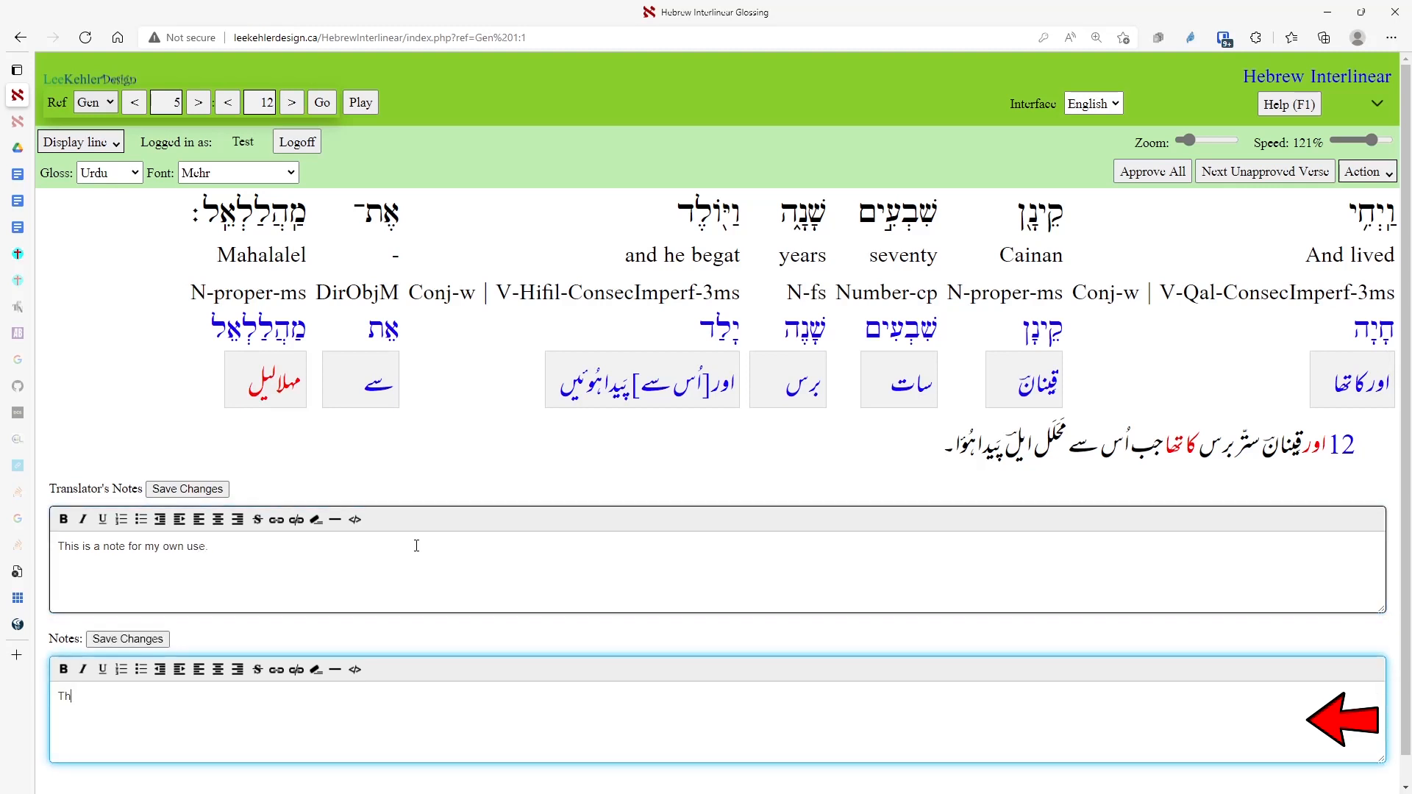
text(is is a note for everyone to see.)
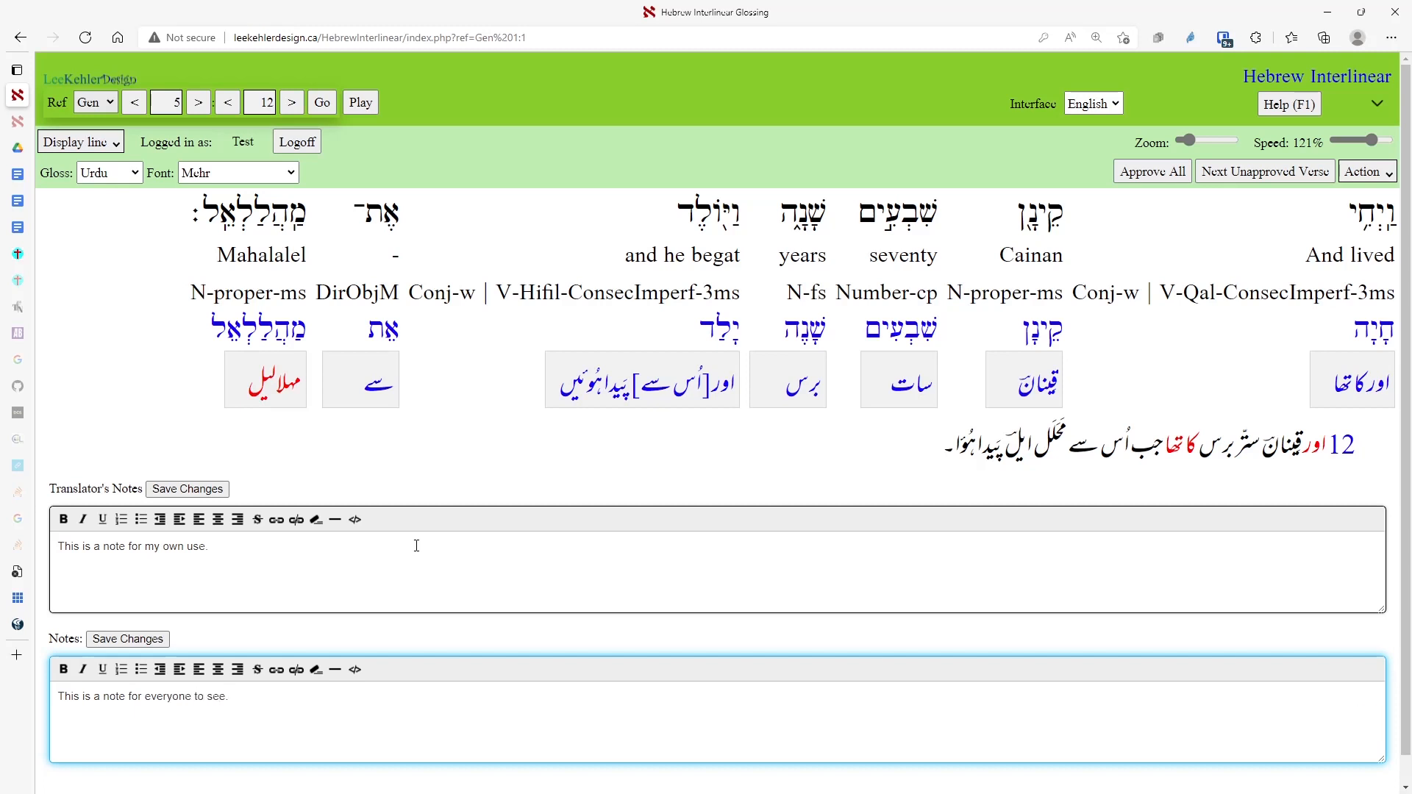
Save both the translator's note and the public note, confirming the save.
click(198, 491)
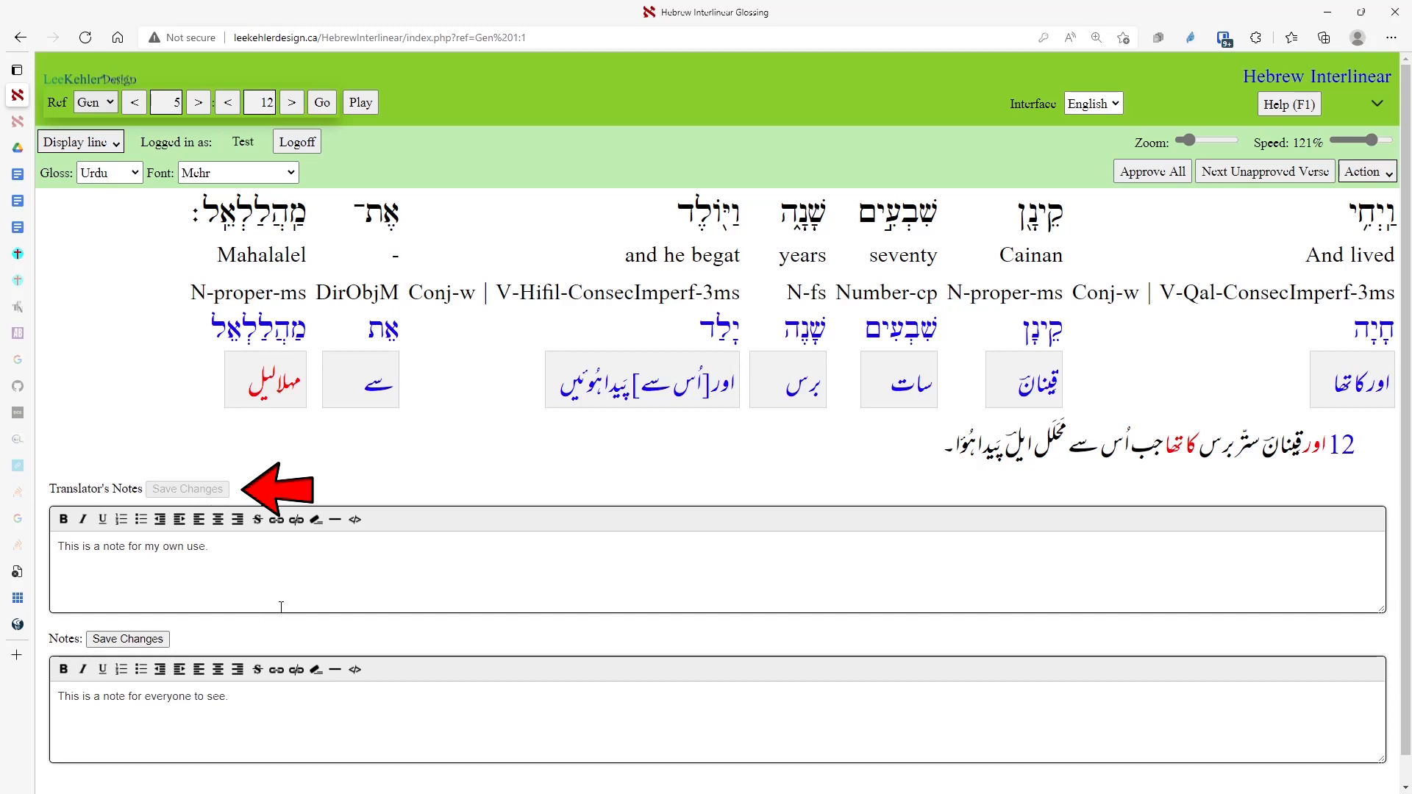
key(Page_Down)
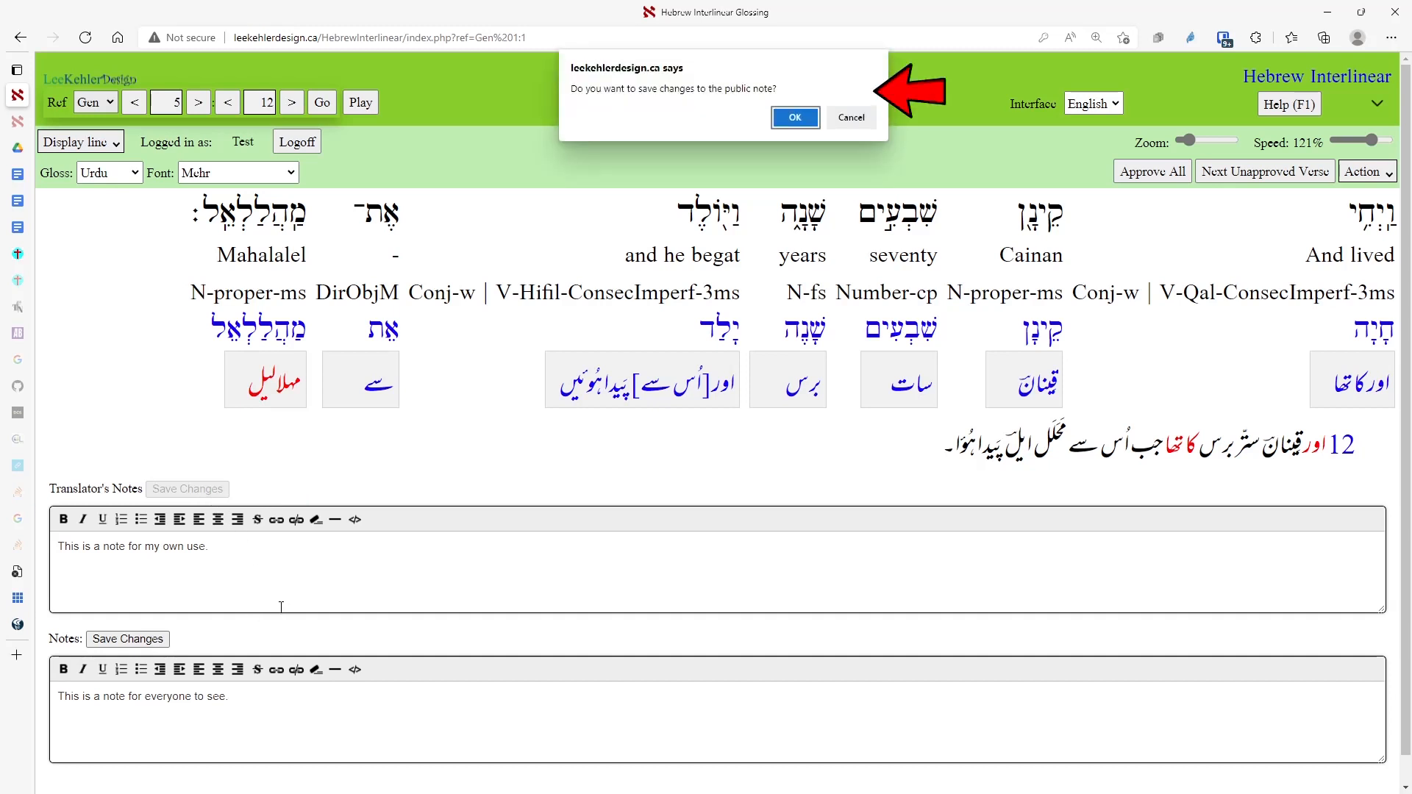
click(795, 117)
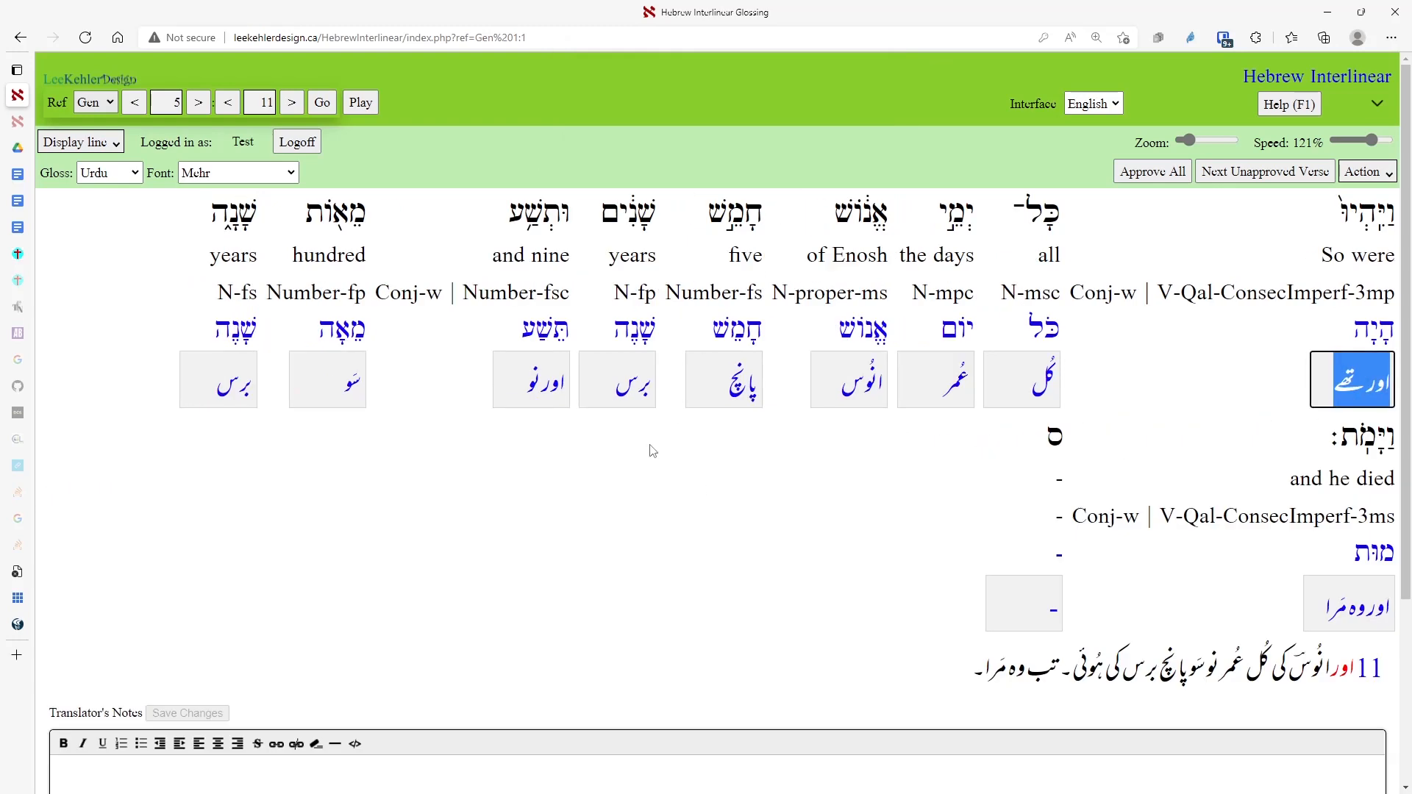
key(Page_Down)
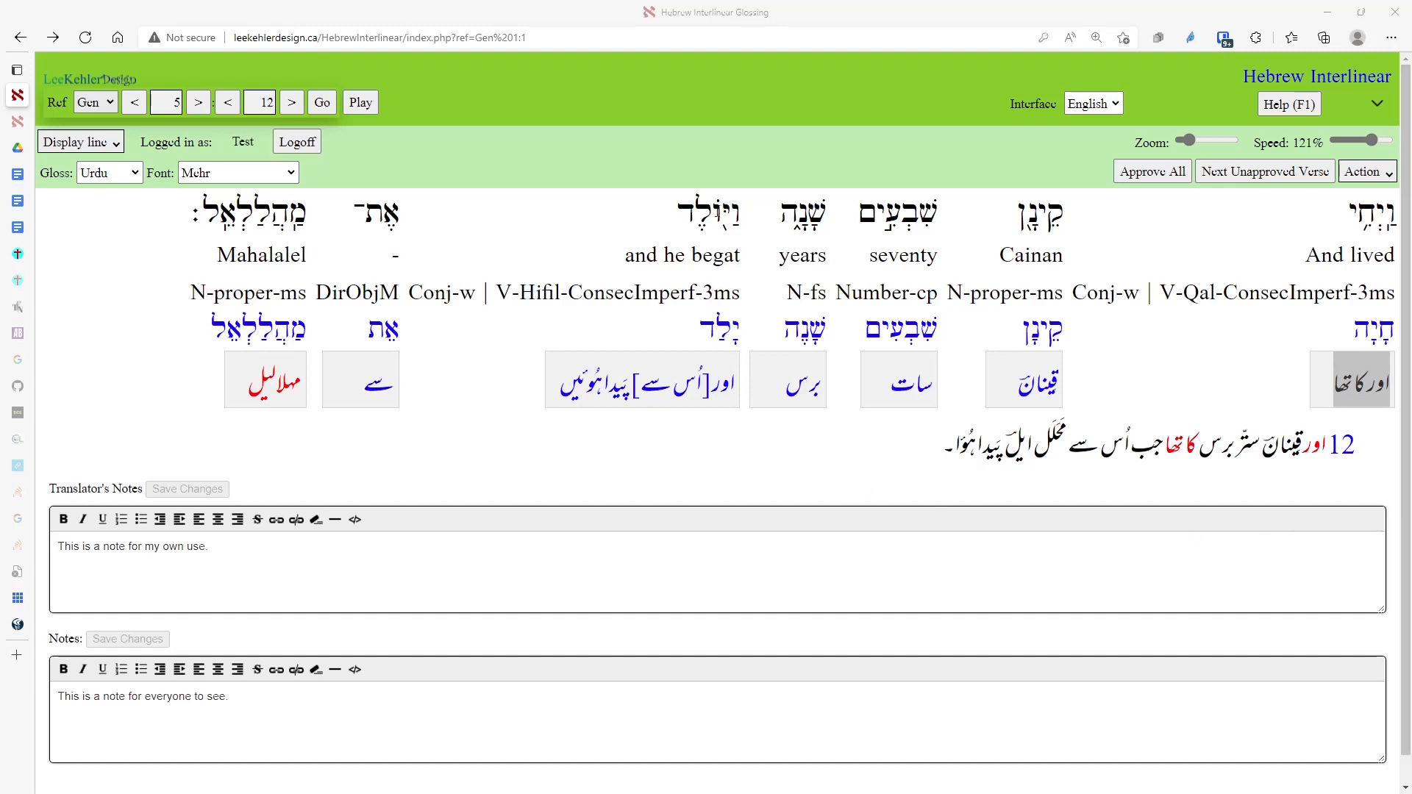
View the word details and Strong's definition for וַיּוֹלֶד (H3205).
click(719, 217)
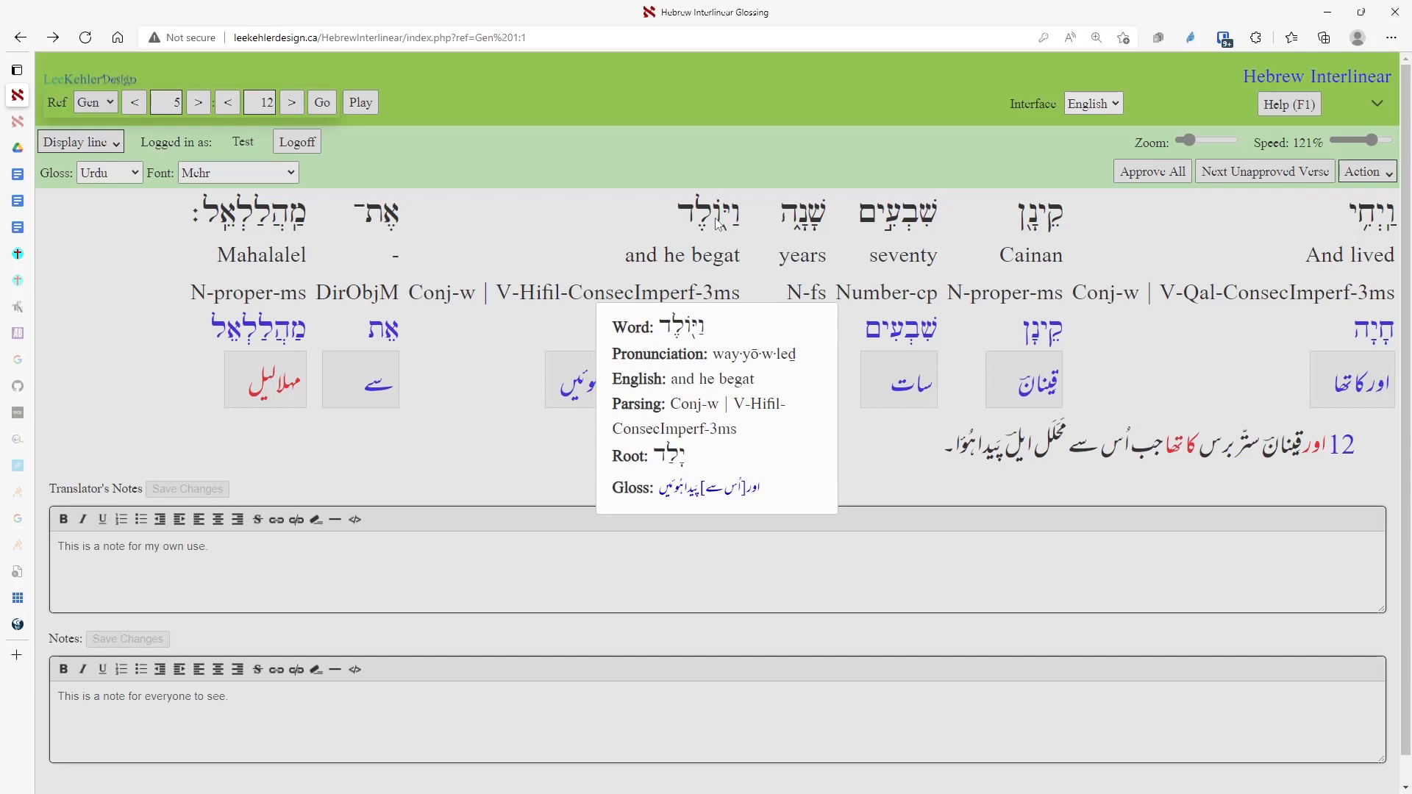
click(718, 216)
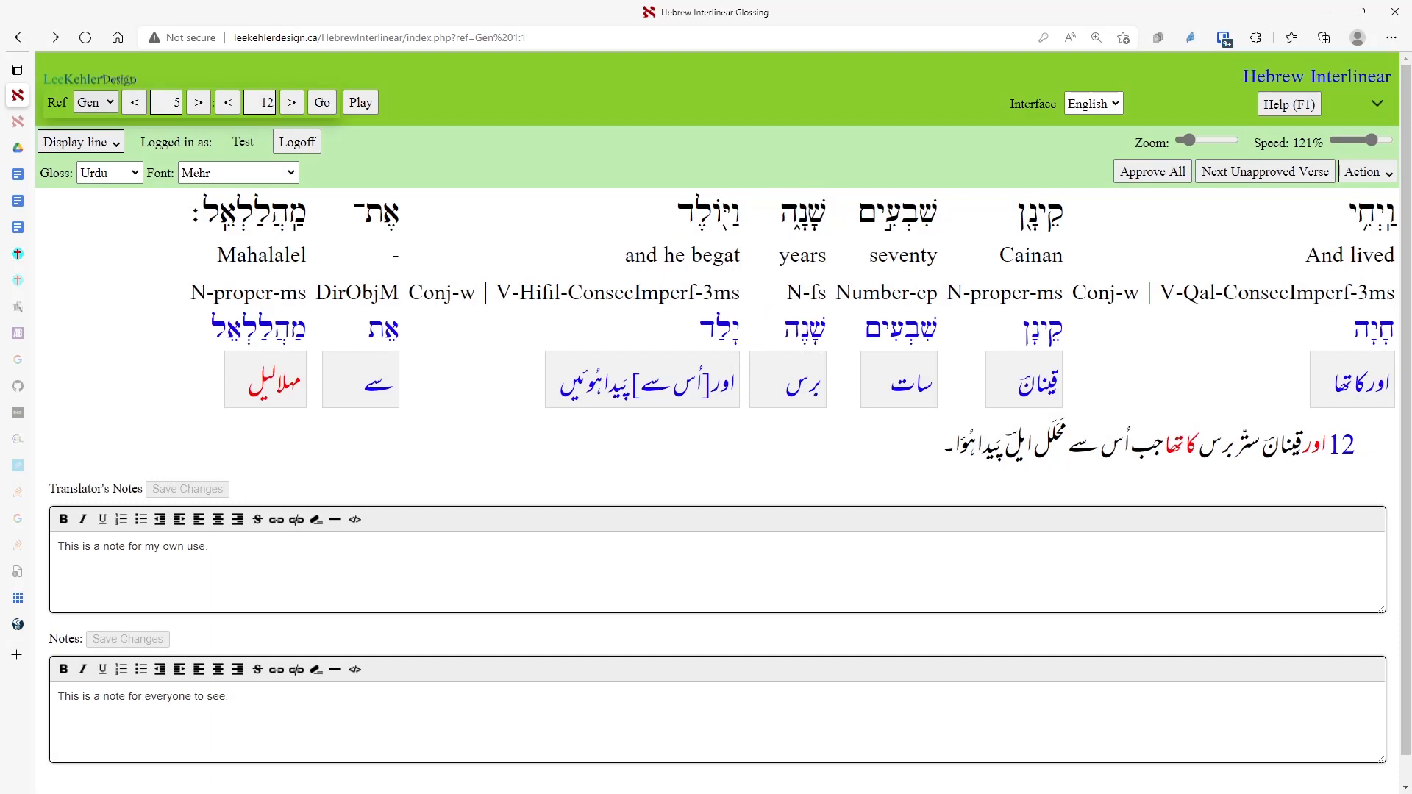
click(722, 218)
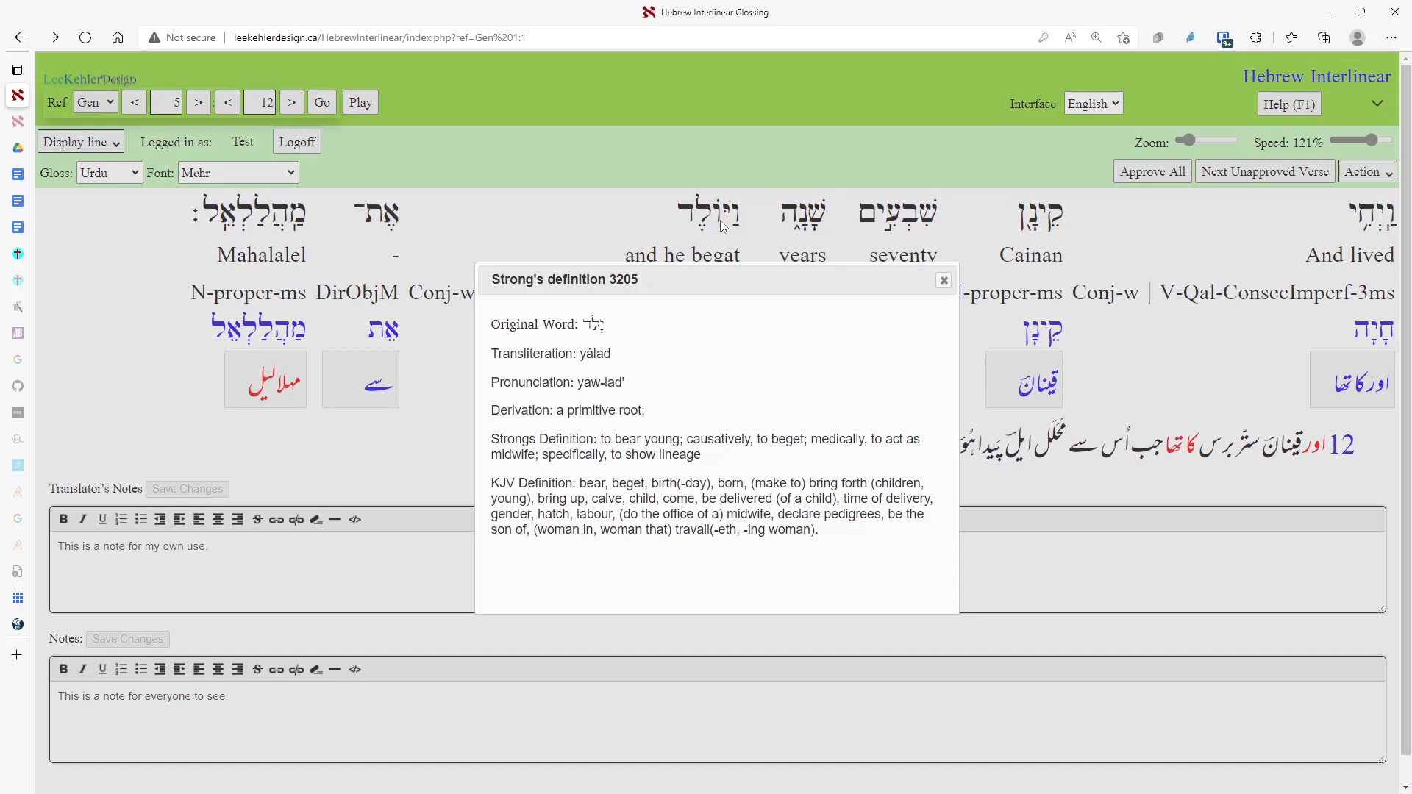
key(Escape)
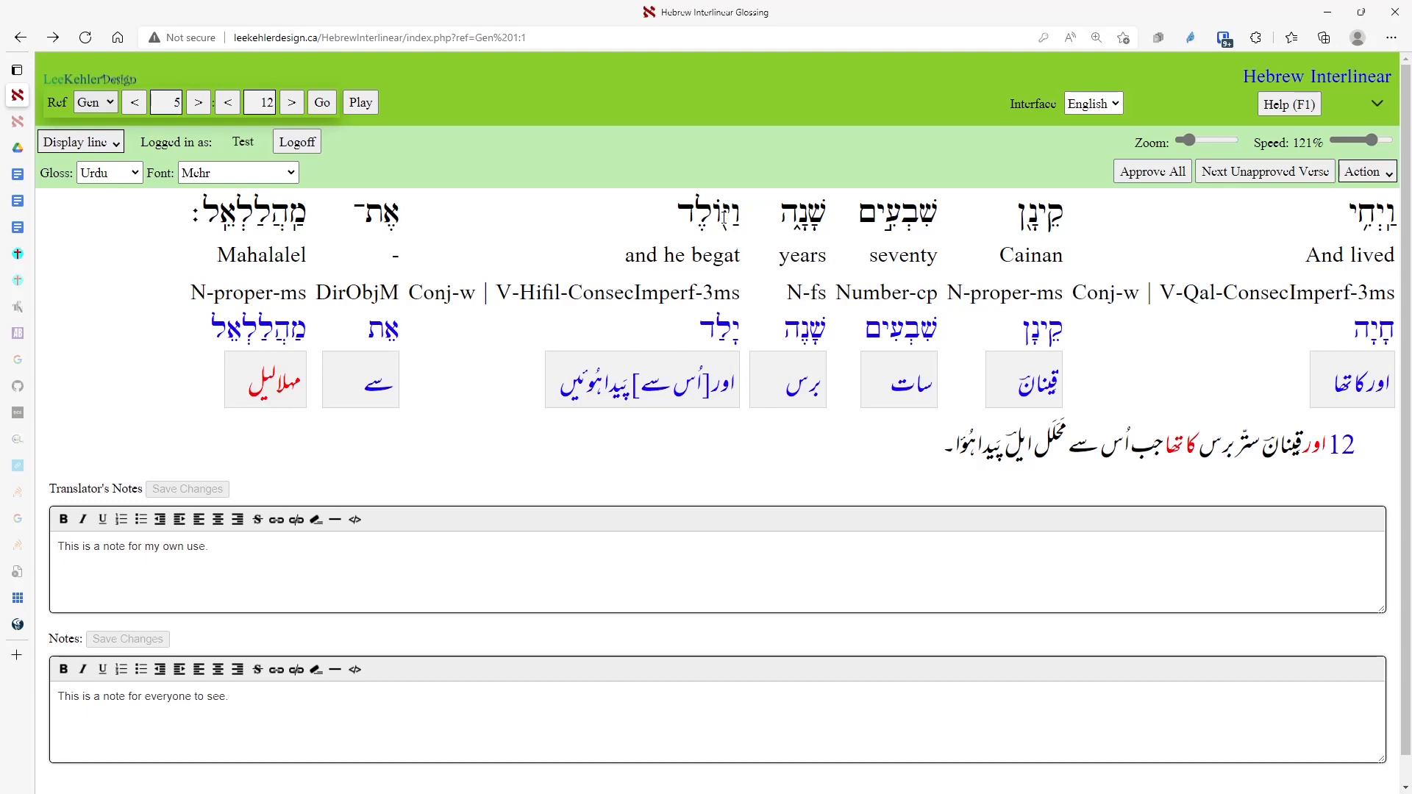
Open the BDB entry for yalad and follow its 1Chr 14:4 cross-reference.
click(723, 218)
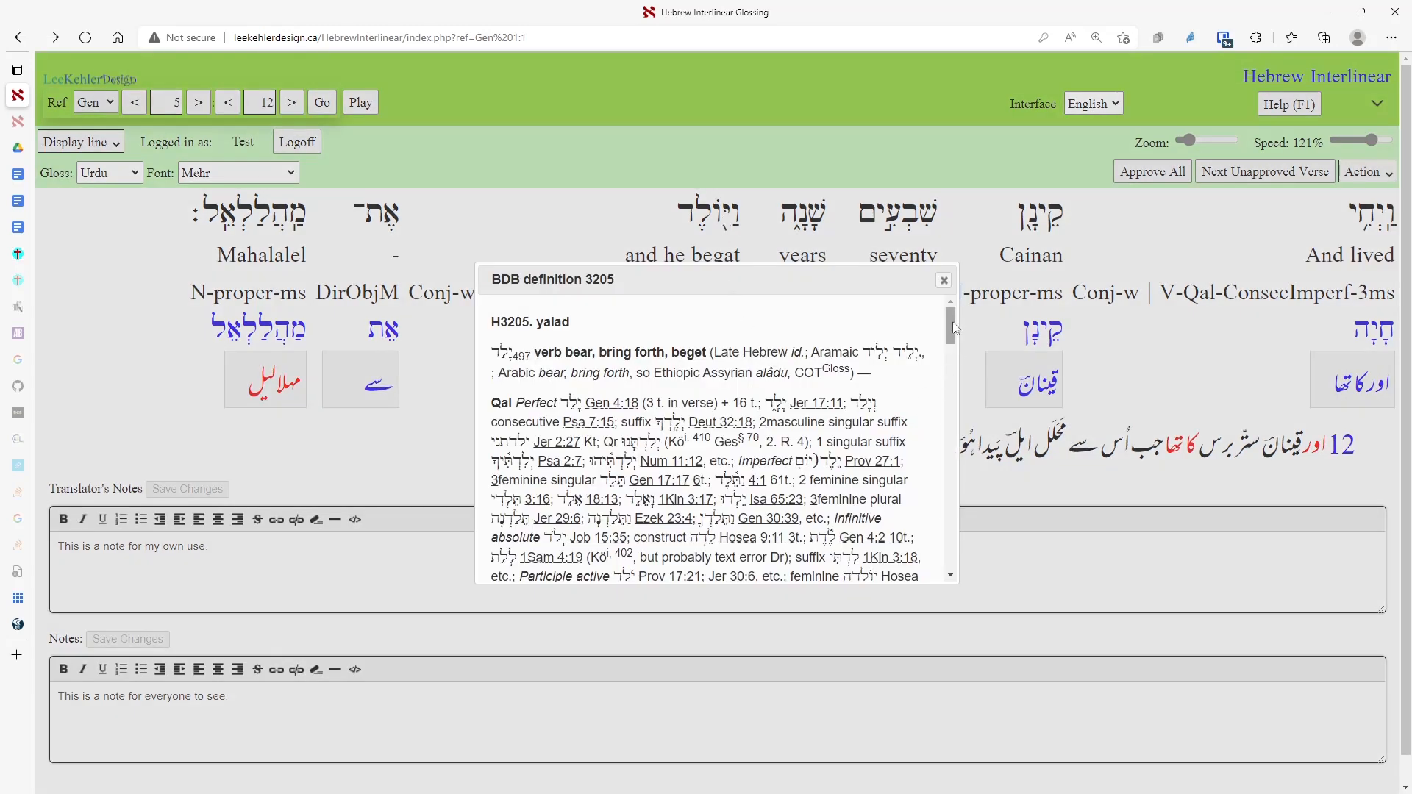
drag(956, 326, 956, 353)
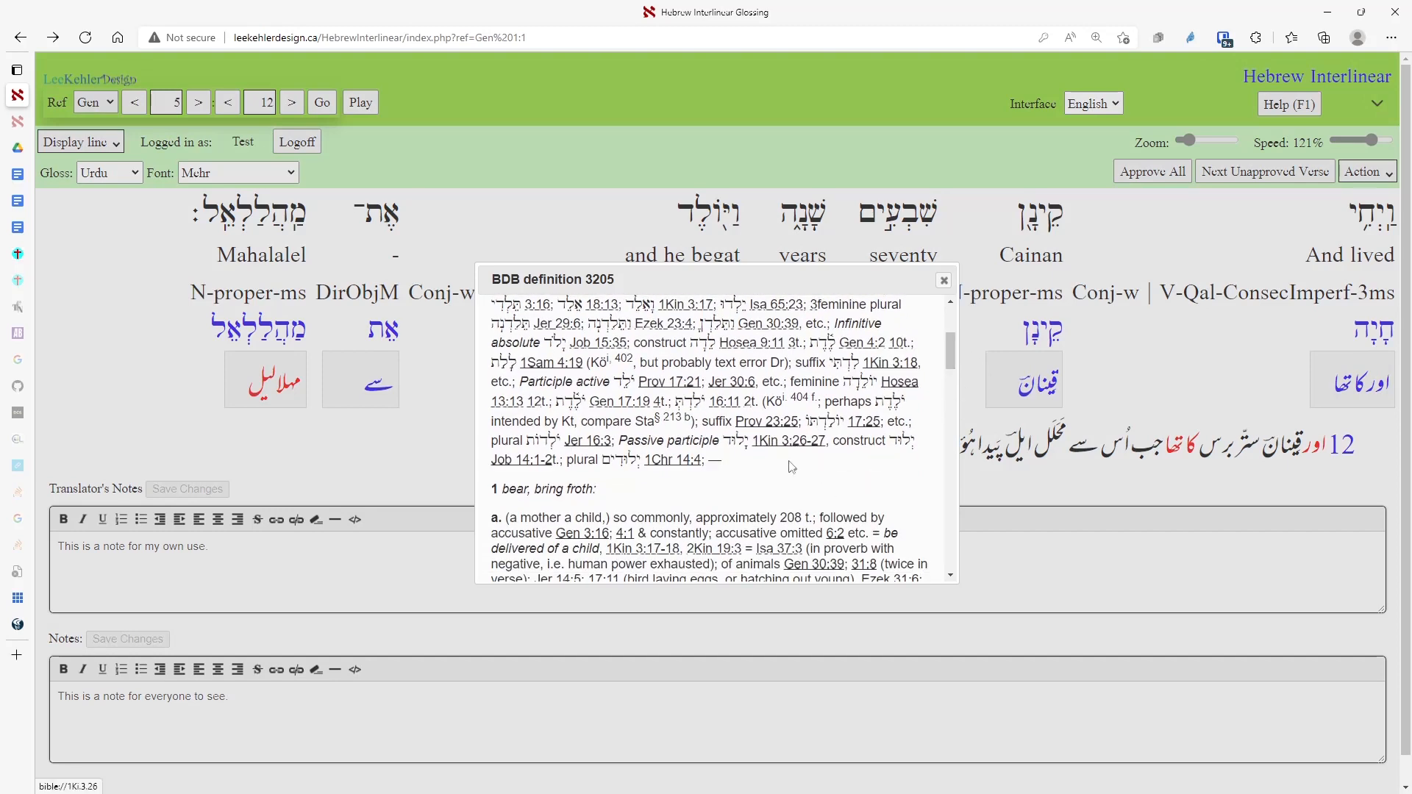
mouse_move(792, 450)
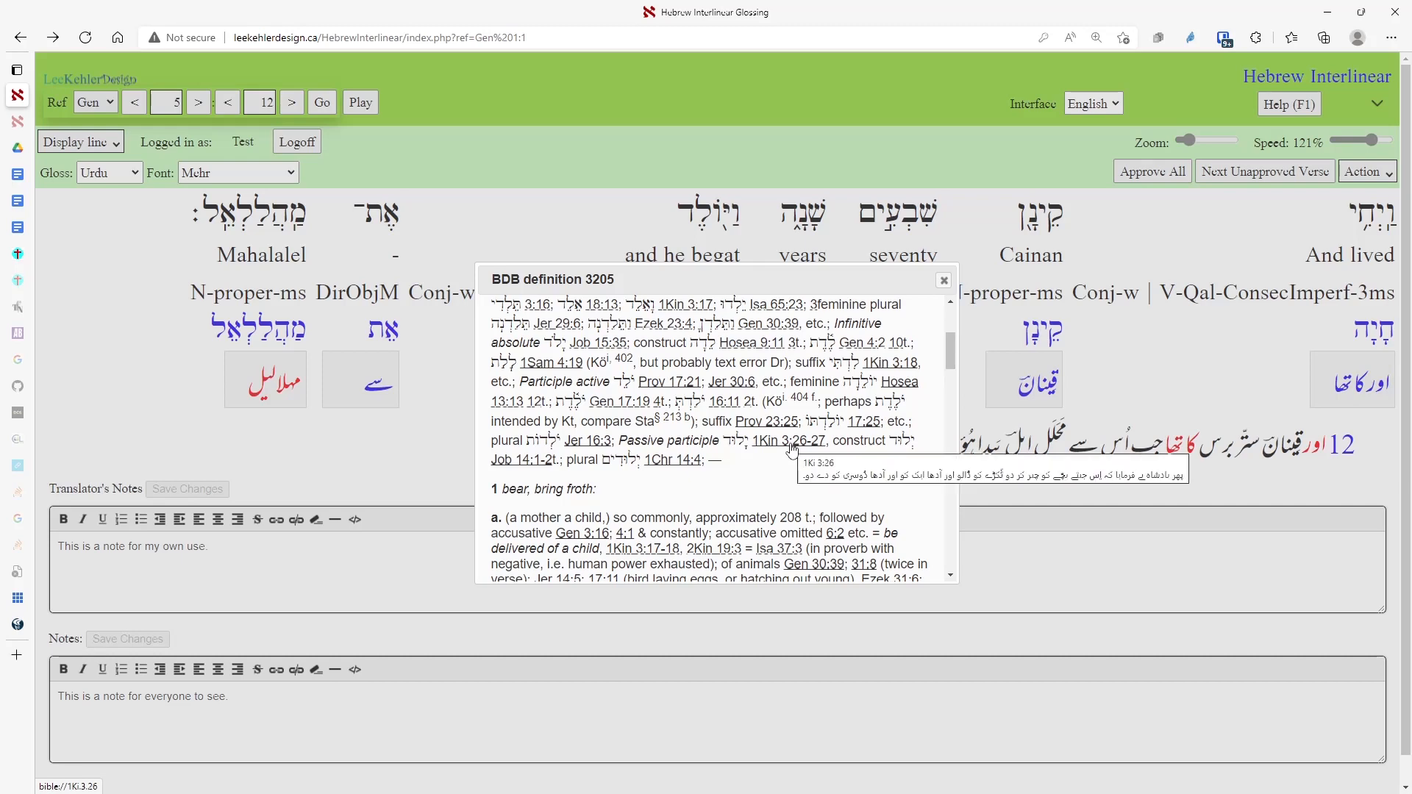
click(687, 471)
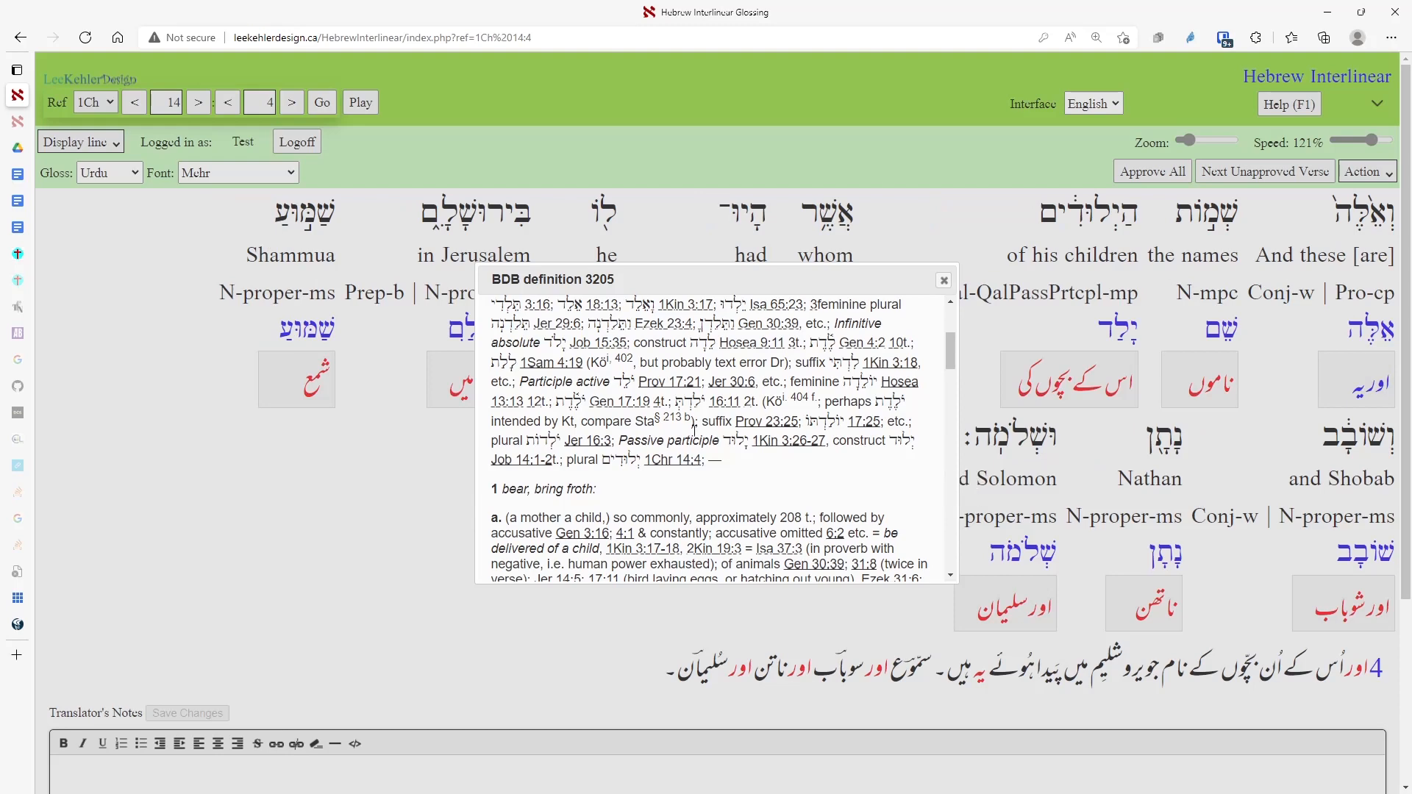
Return to Genesis 1:1 and search for the word הַשָּׁמַיִם.
key(alt+Left)
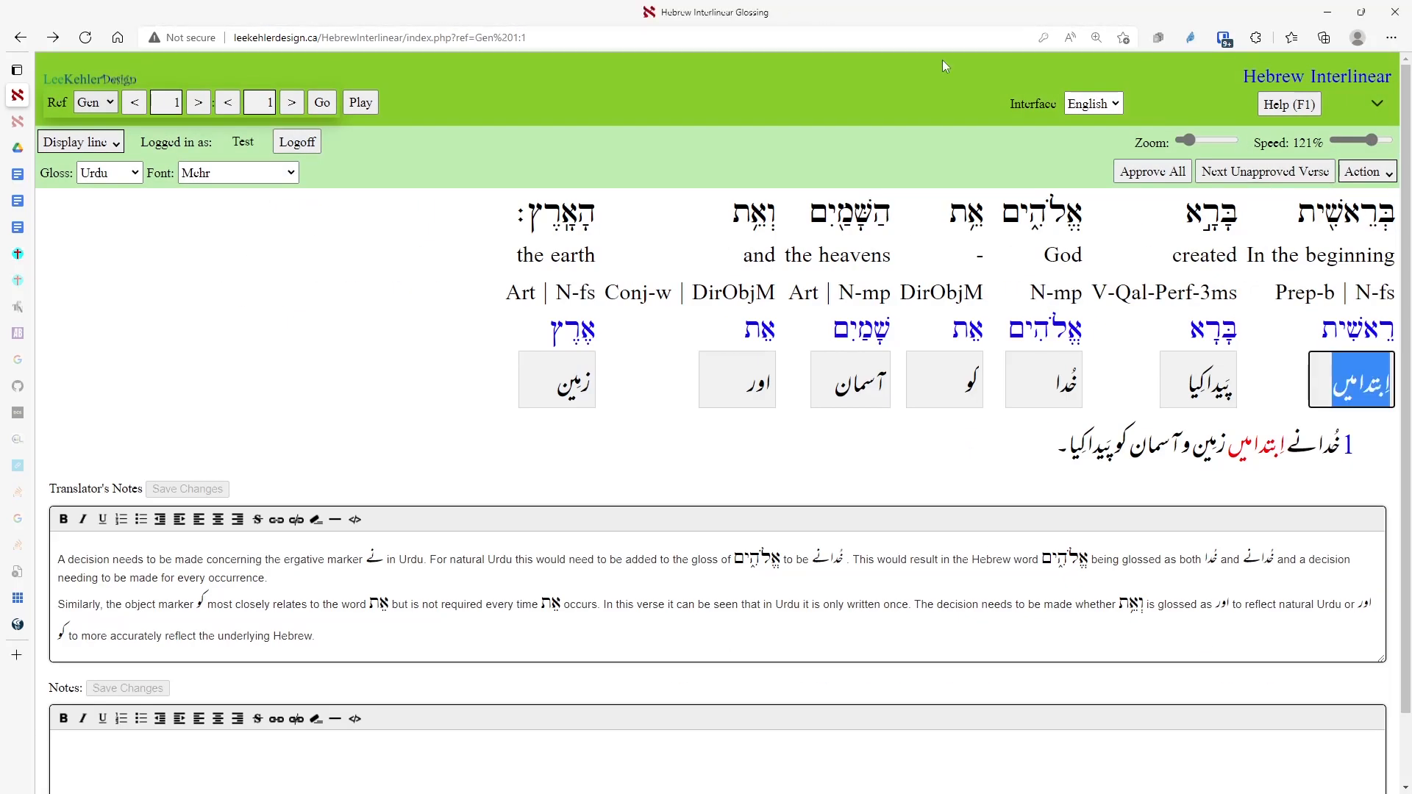
click(864, 390)
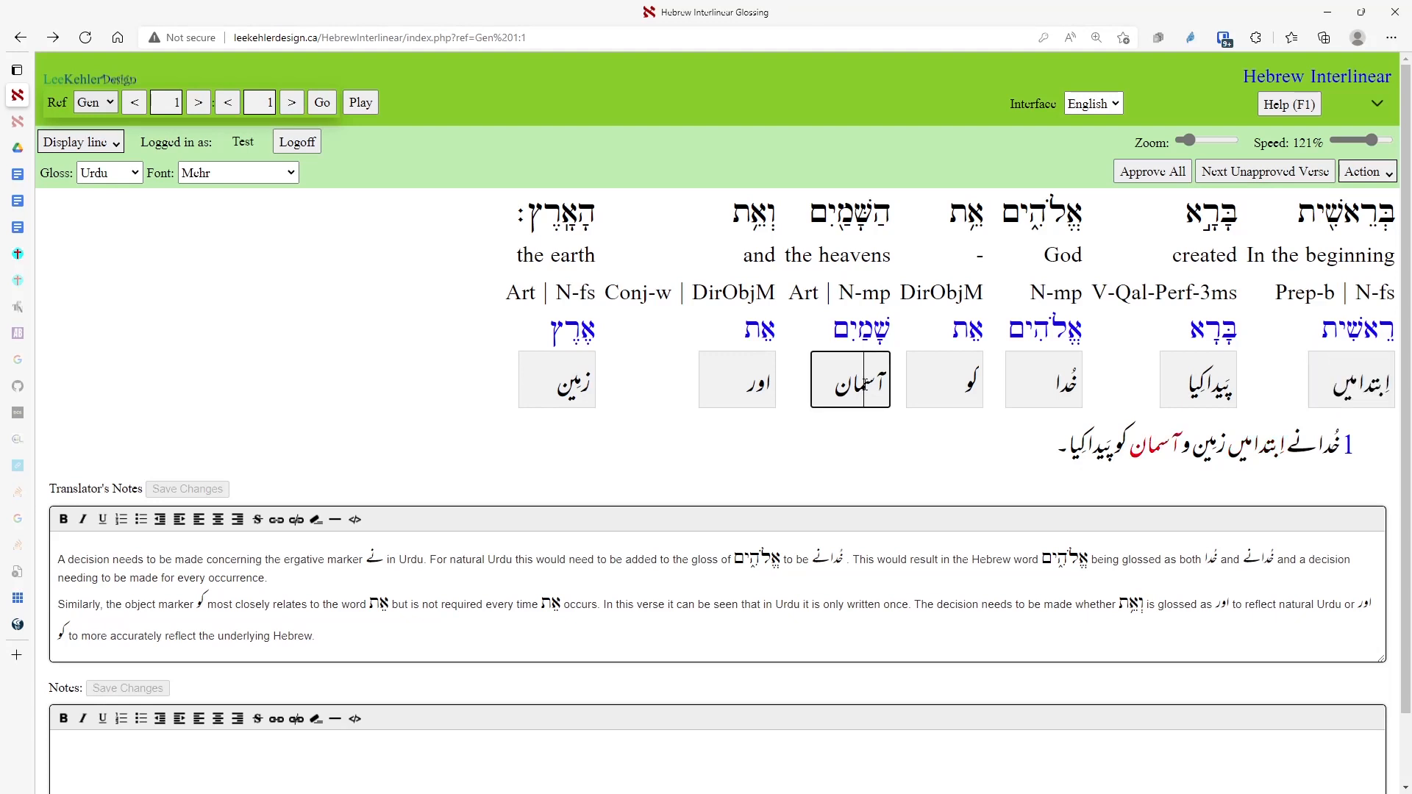
key(ctrl+f)
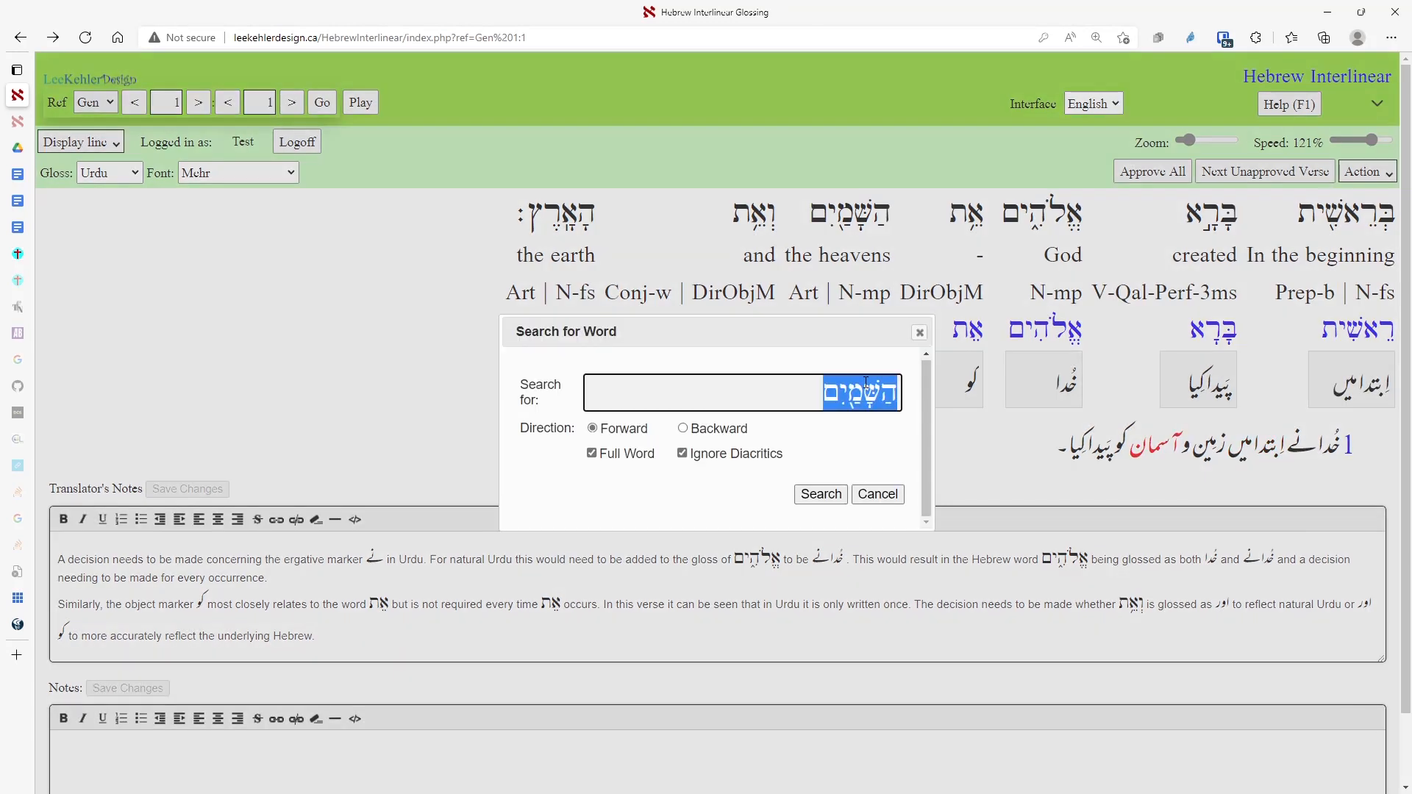
click(820, 503)
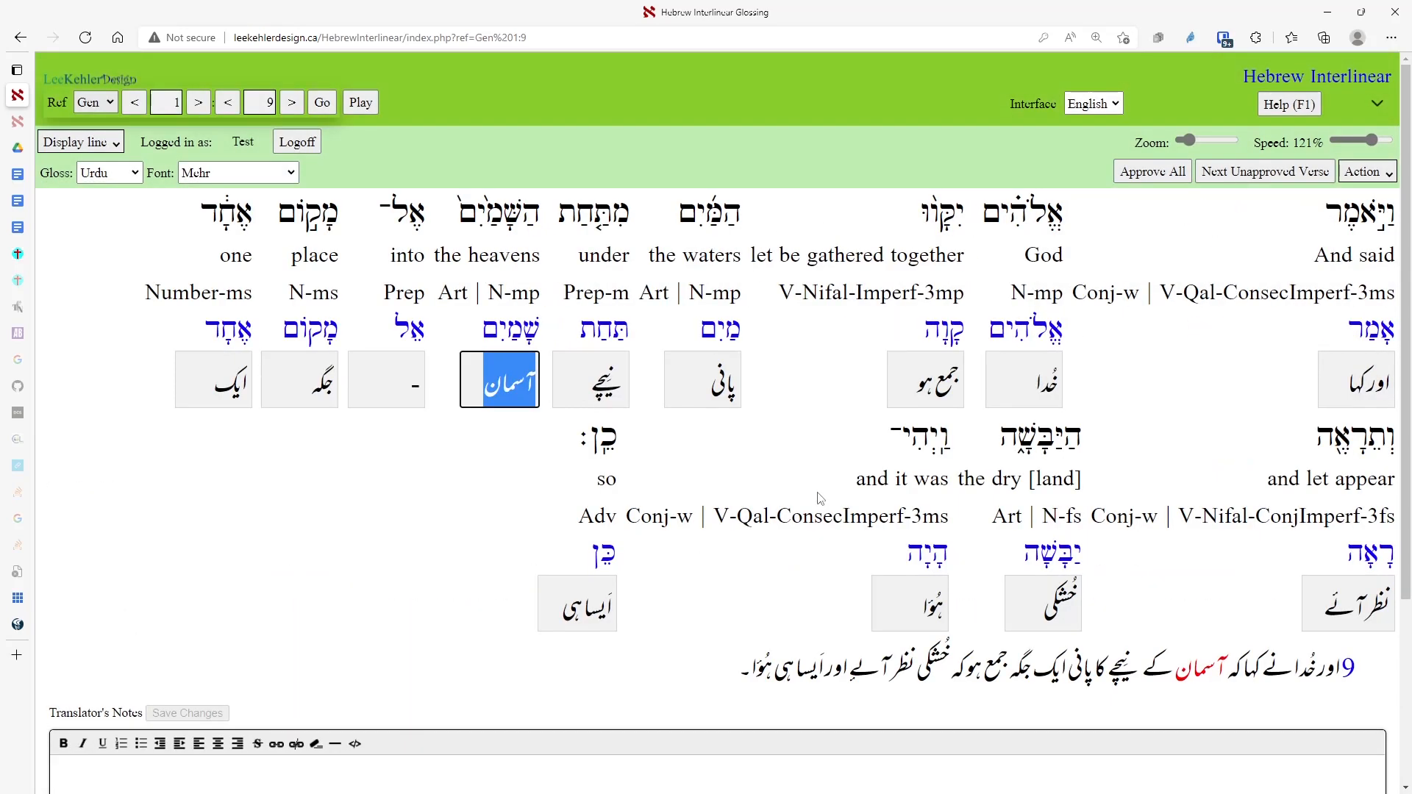
Search for the gloss آسمان, step forward to 1:26, then back to Genesis 1:9.
key(ctrl+f)
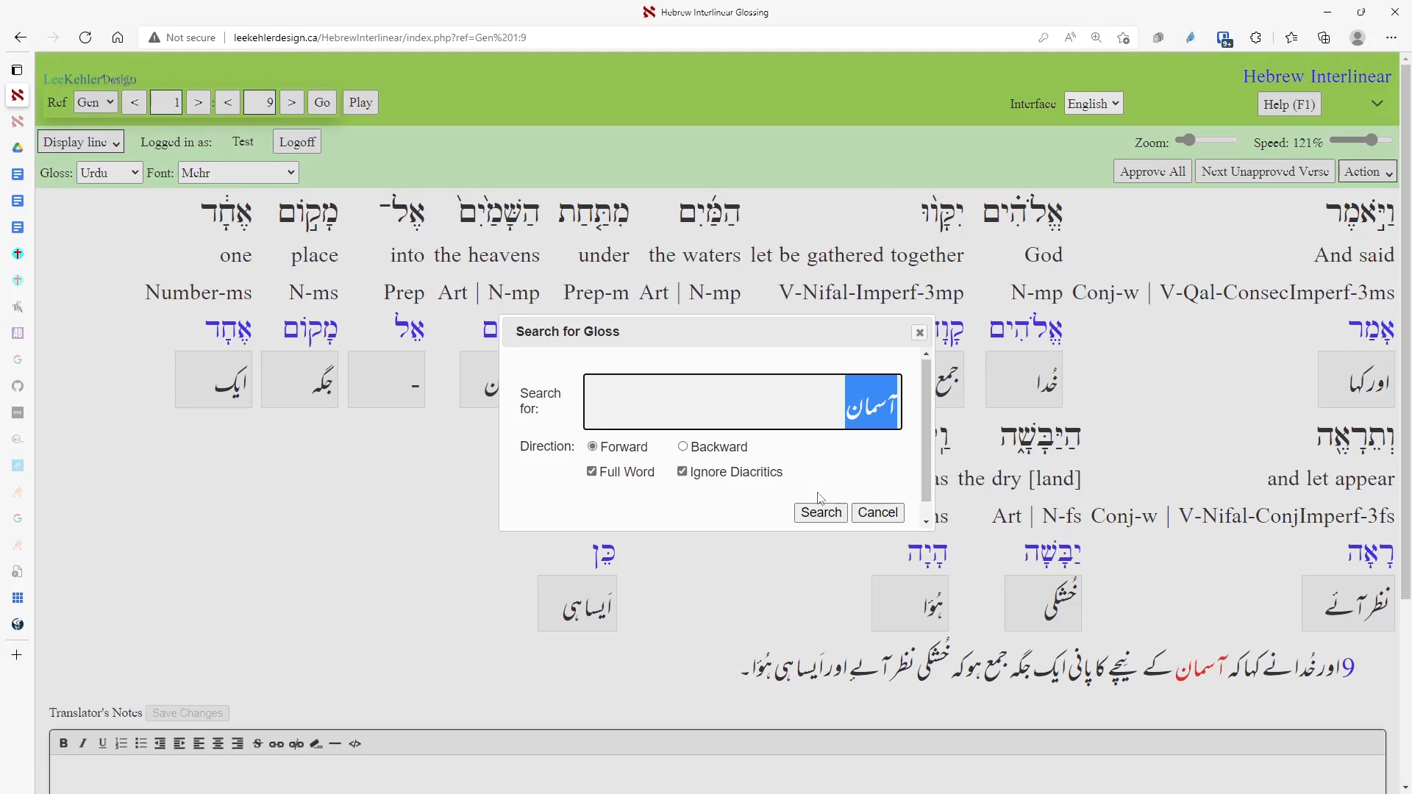
click(821, 512)
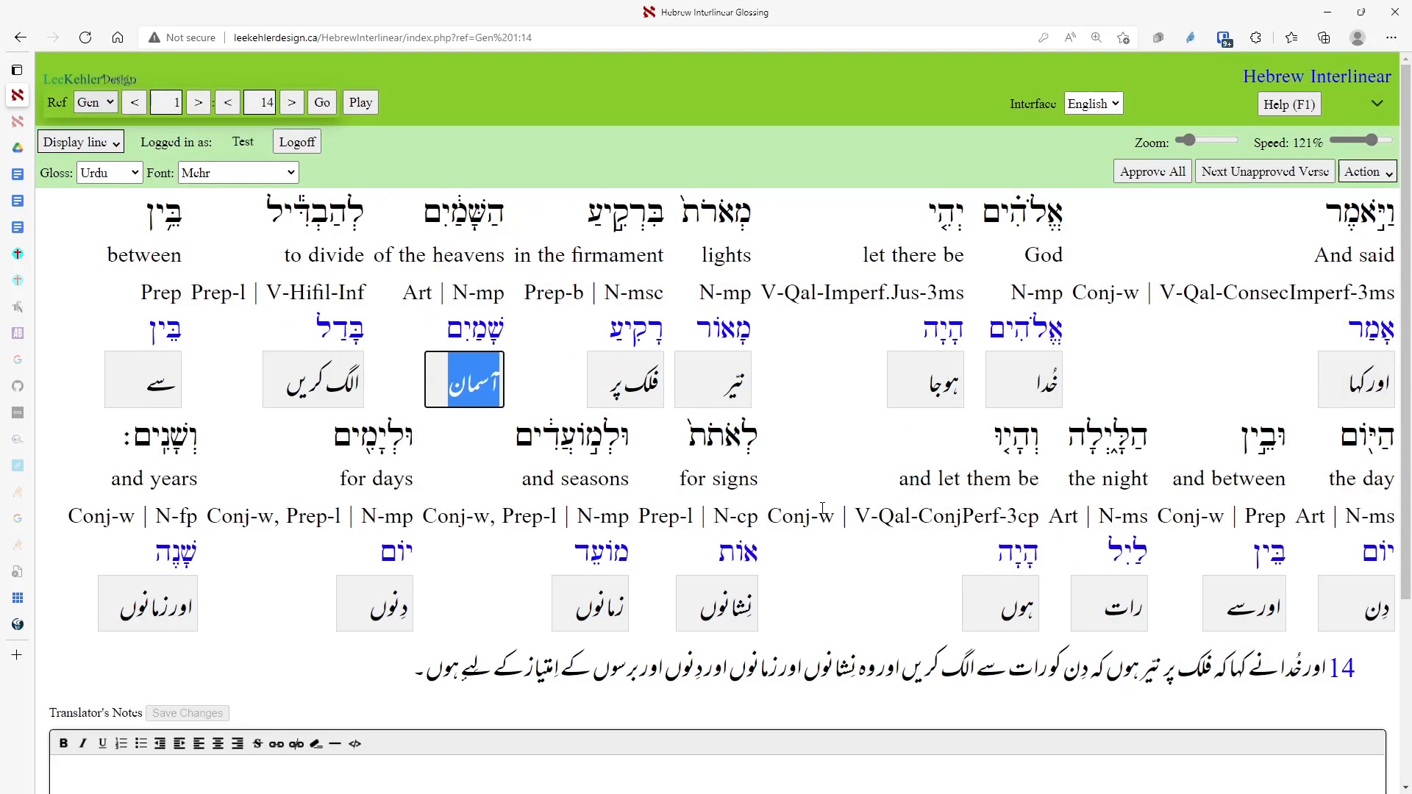
key(F3)
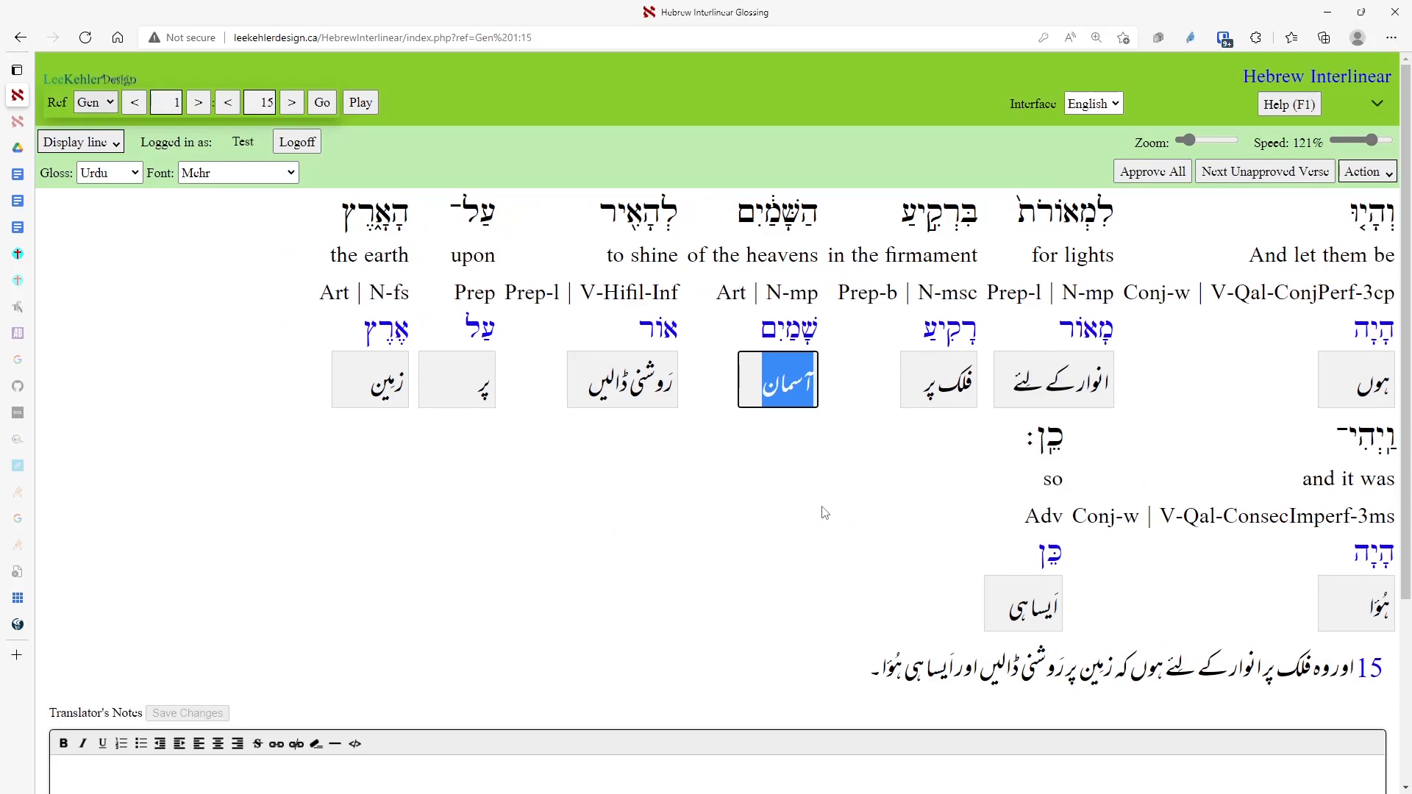
key(F3)
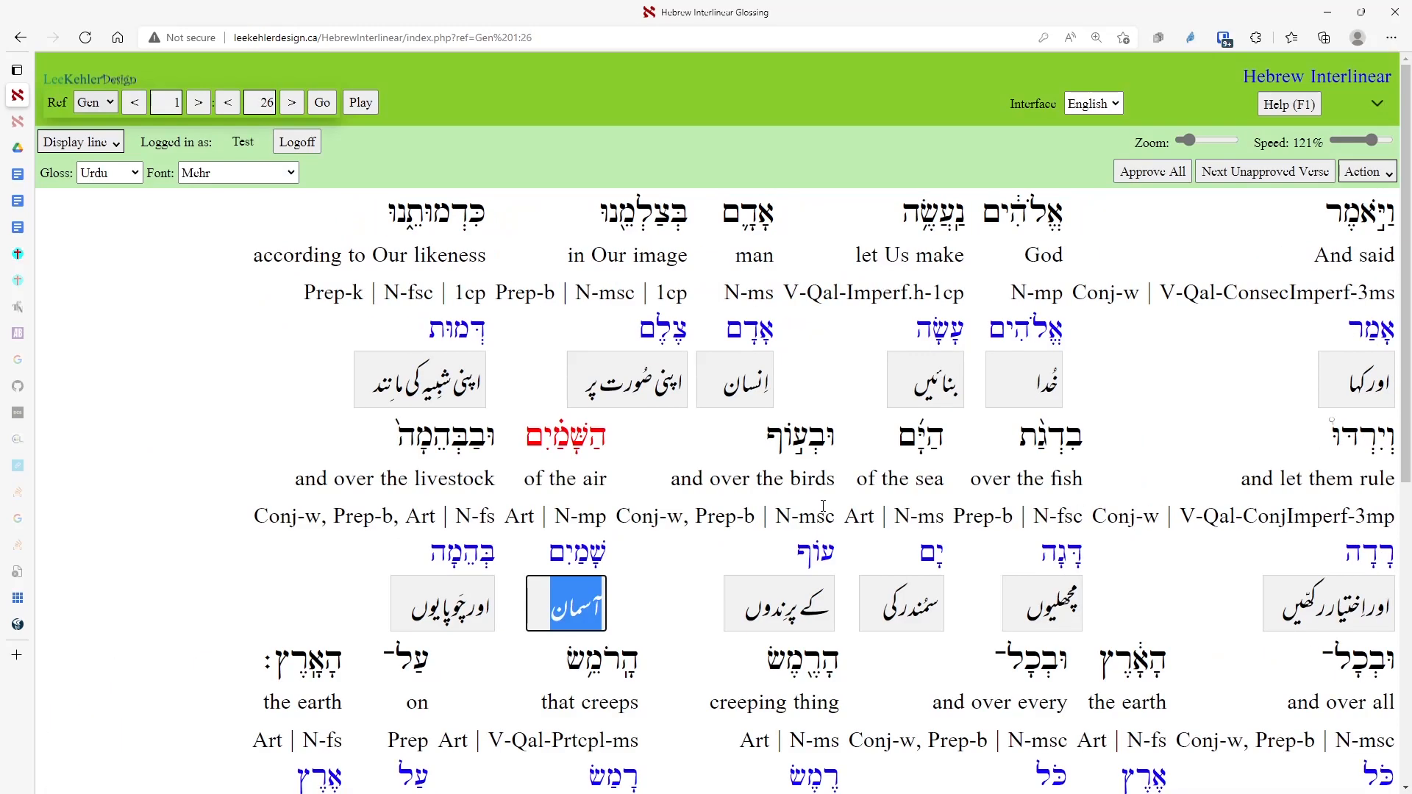
key(shift+F3)
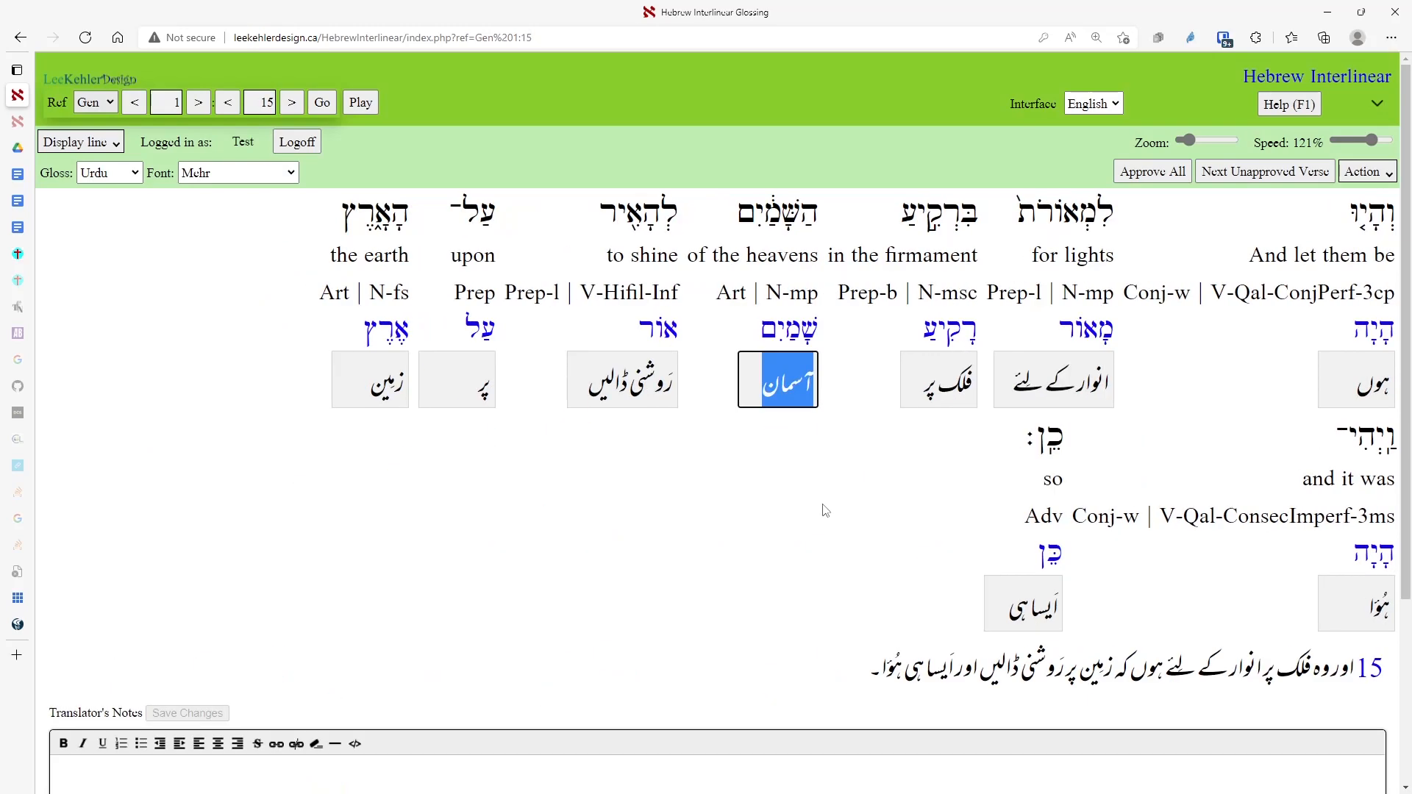
key(shift+F3)
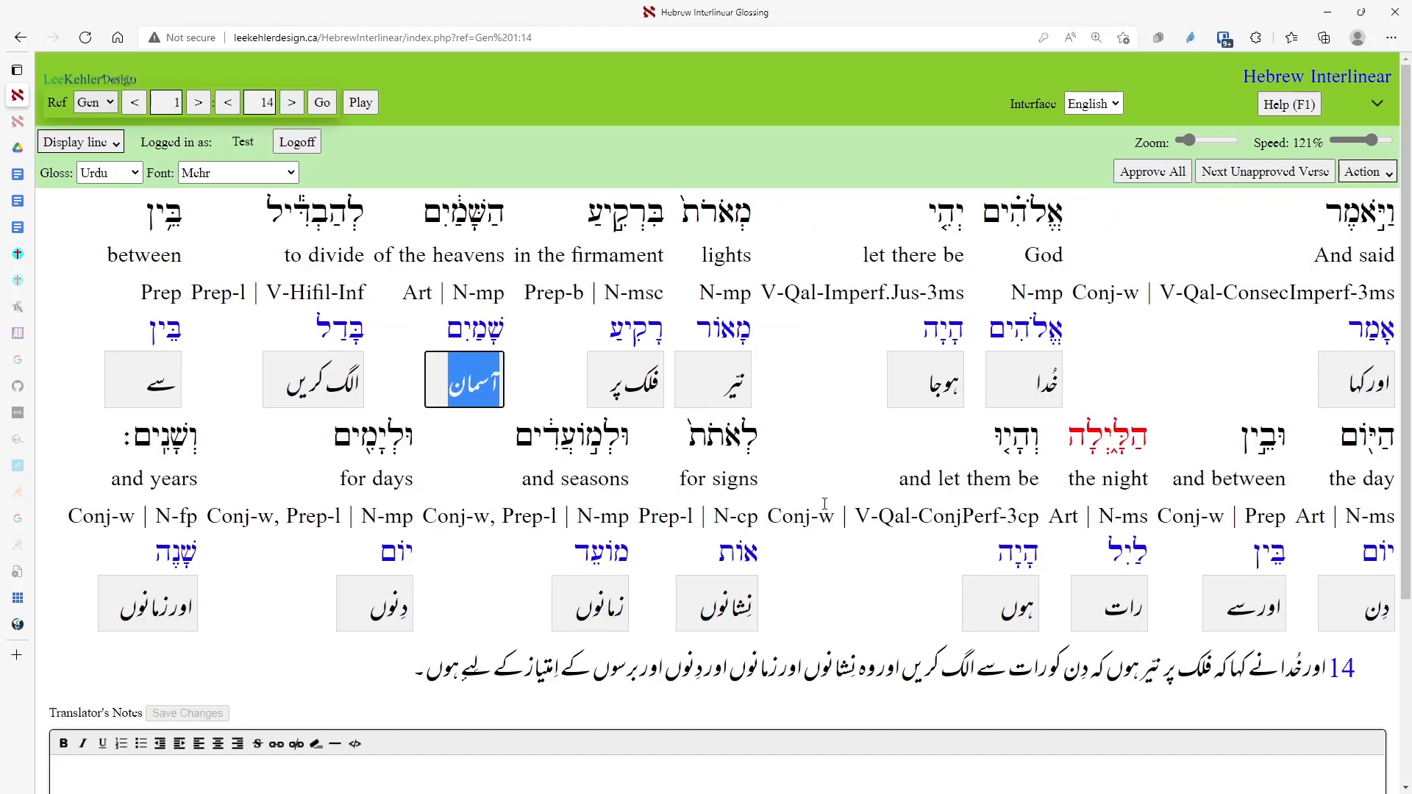
key(shift+F3)
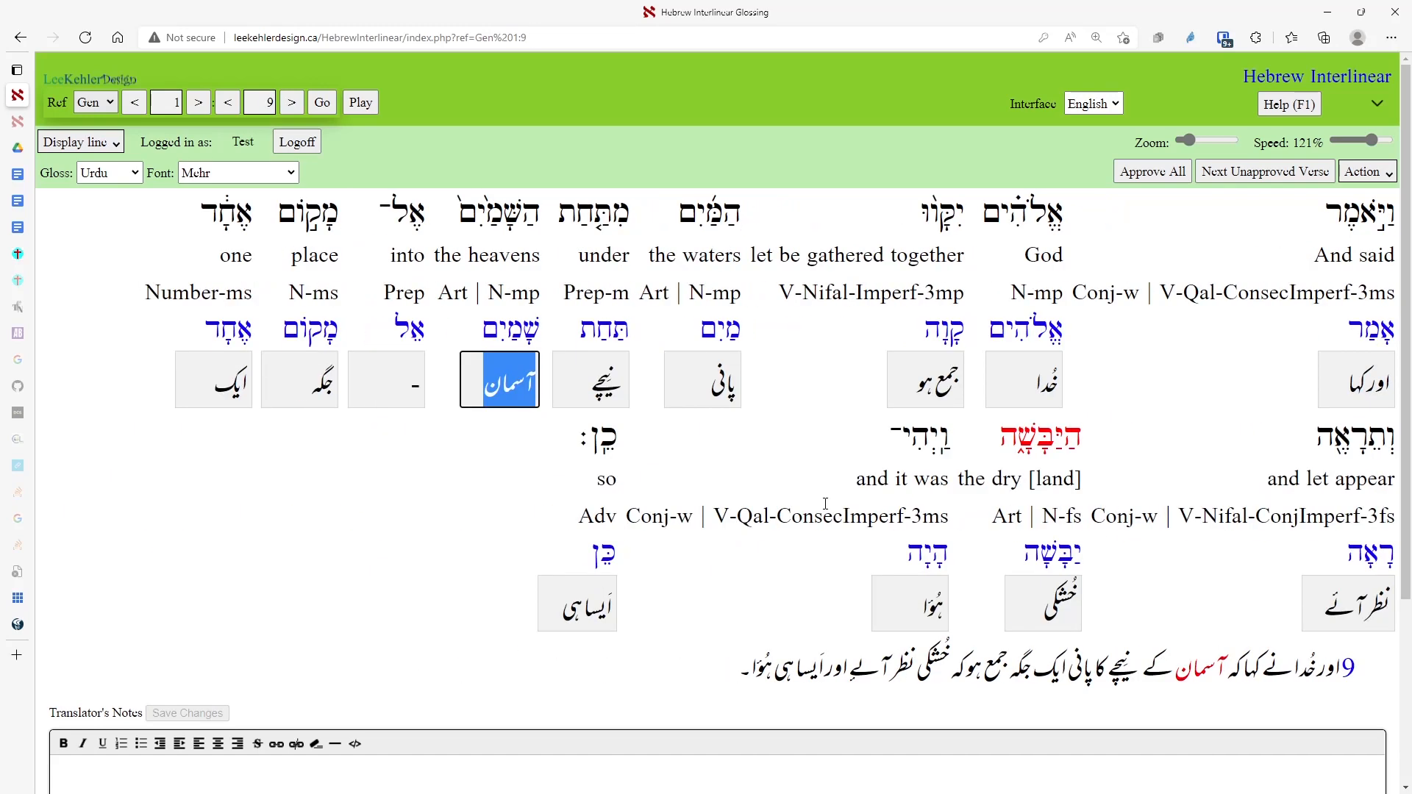
Back up the Urdu glosses from the Action menu and dismiss the completion alert.
click(1360, 172)
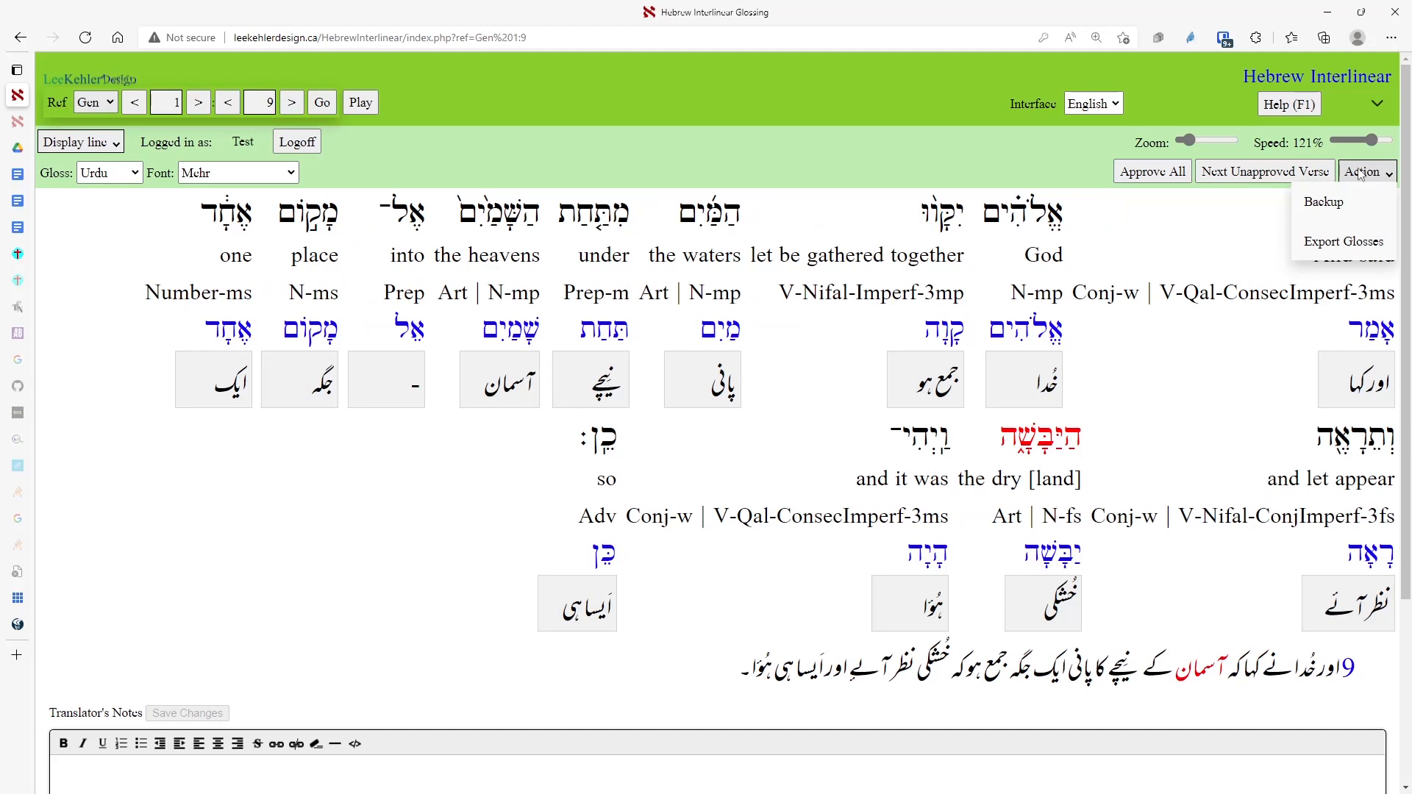
click(1326, 208)
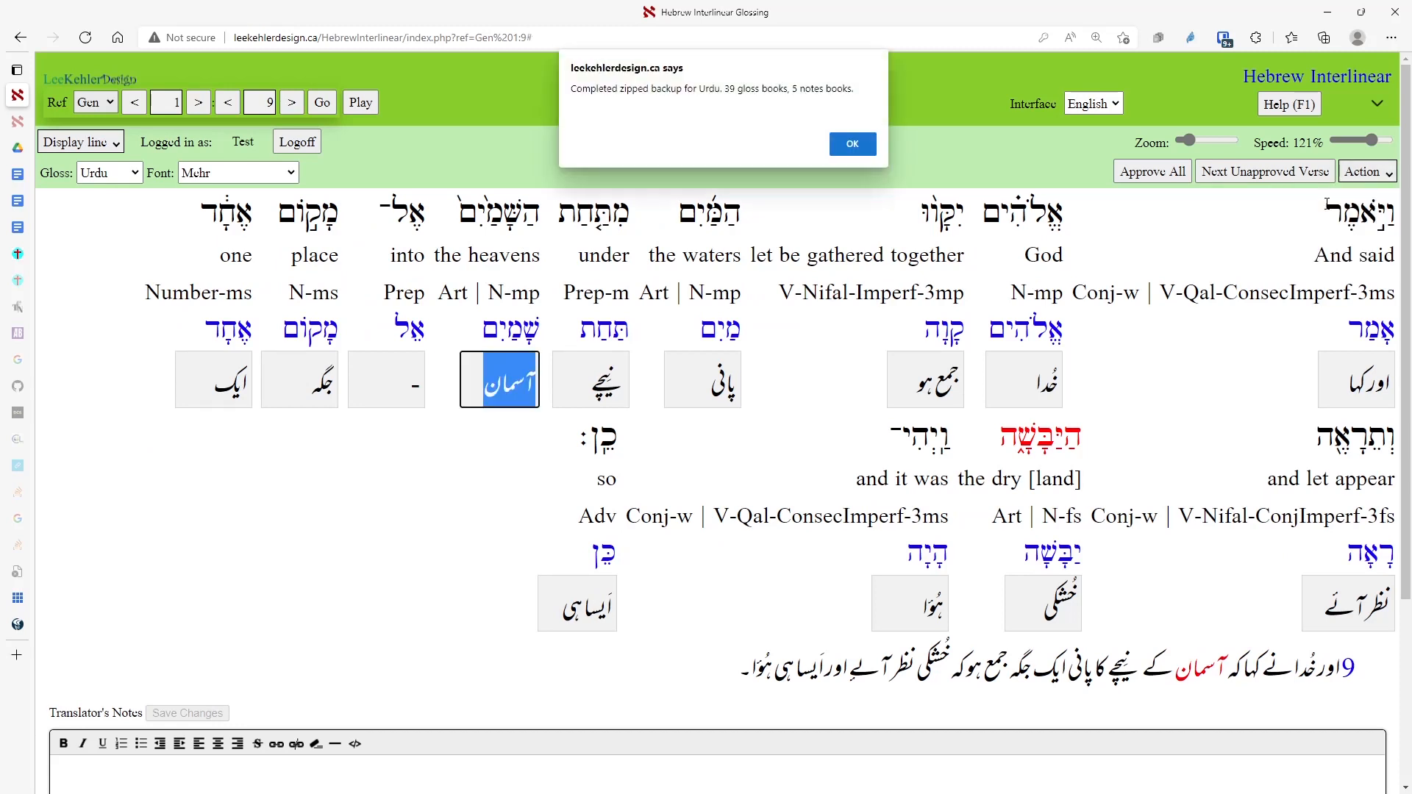
click(853, 145)
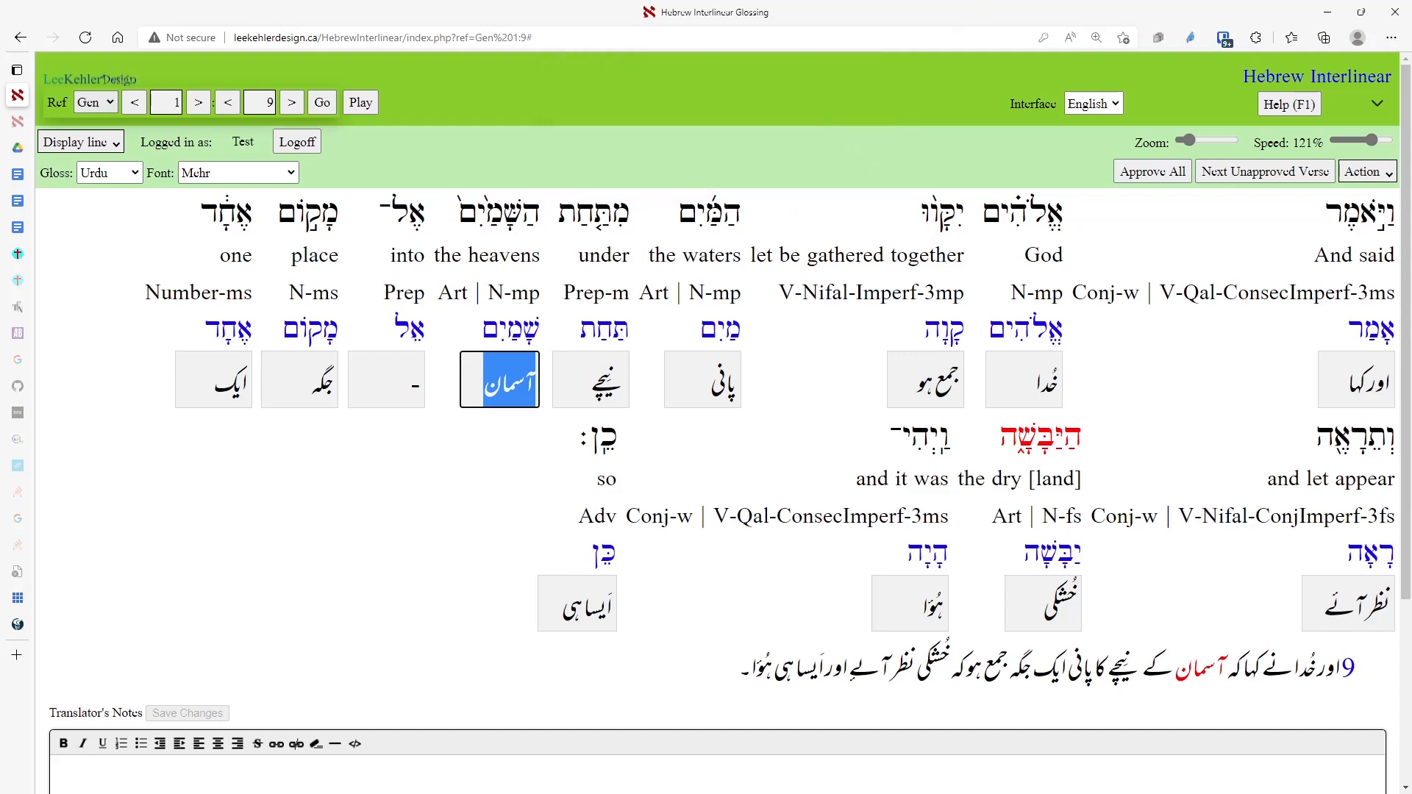